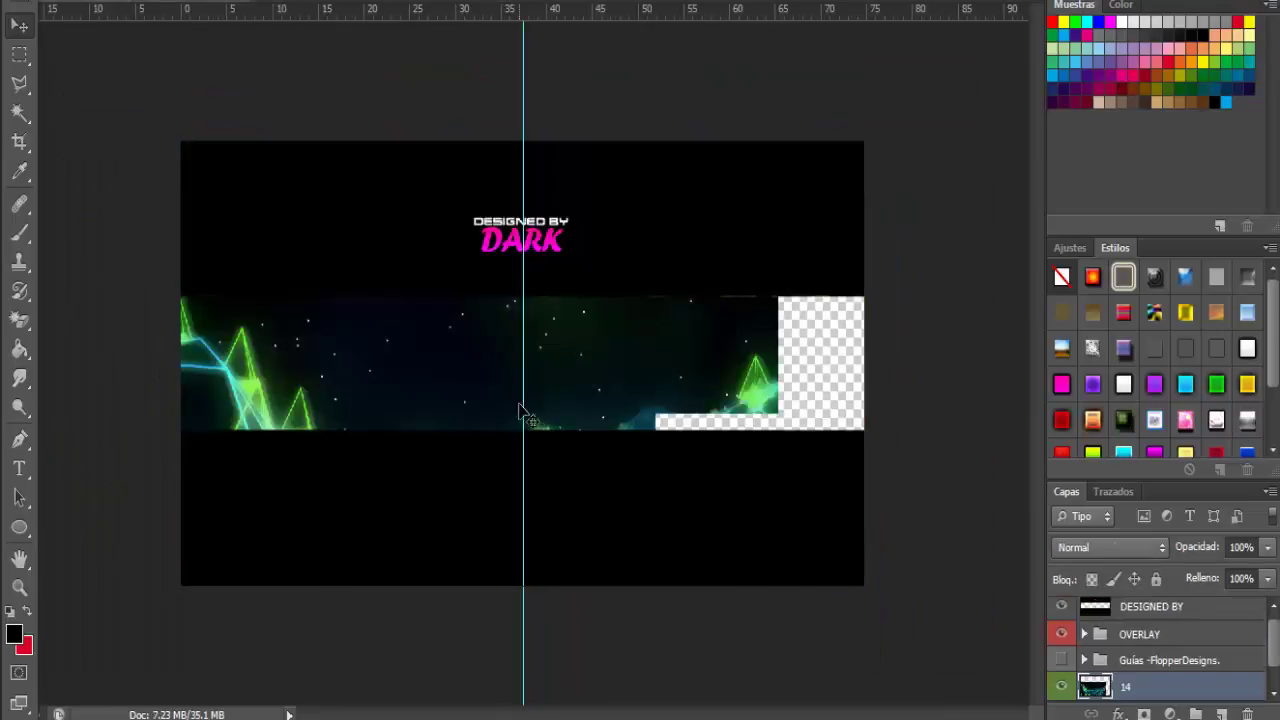
# Move and enlarge the neon space image to fill the banner strip
pyautogui.moveTo(690, 520); pyautogui.dragTo(745, 520)
pyautogui.hotkey('ctrl', 't')
pyautogui.moveTo(780, 306); pyautogui.dragTo(766, 280)
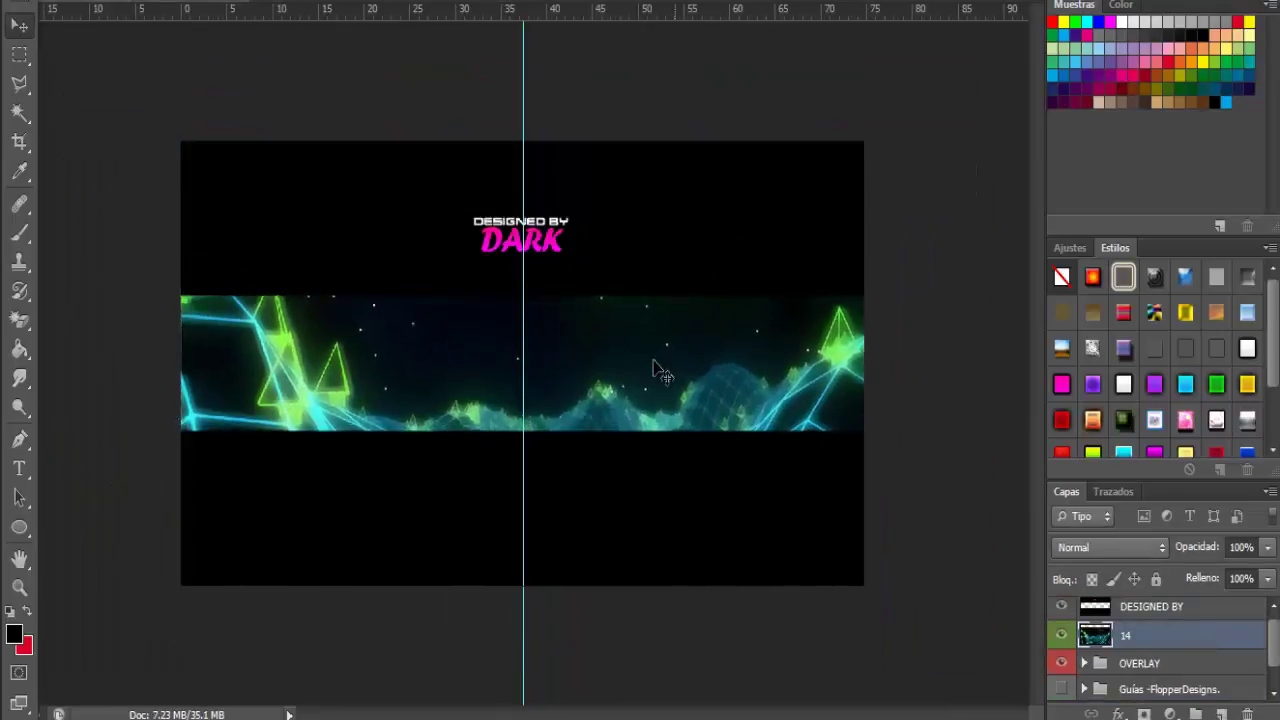
pyautogui.press('Return')
# Type the XXROLER123XX title at the banner's centre in Showcard Gothic
pyautogui.press('t')
pyautogui.click(445, 360)
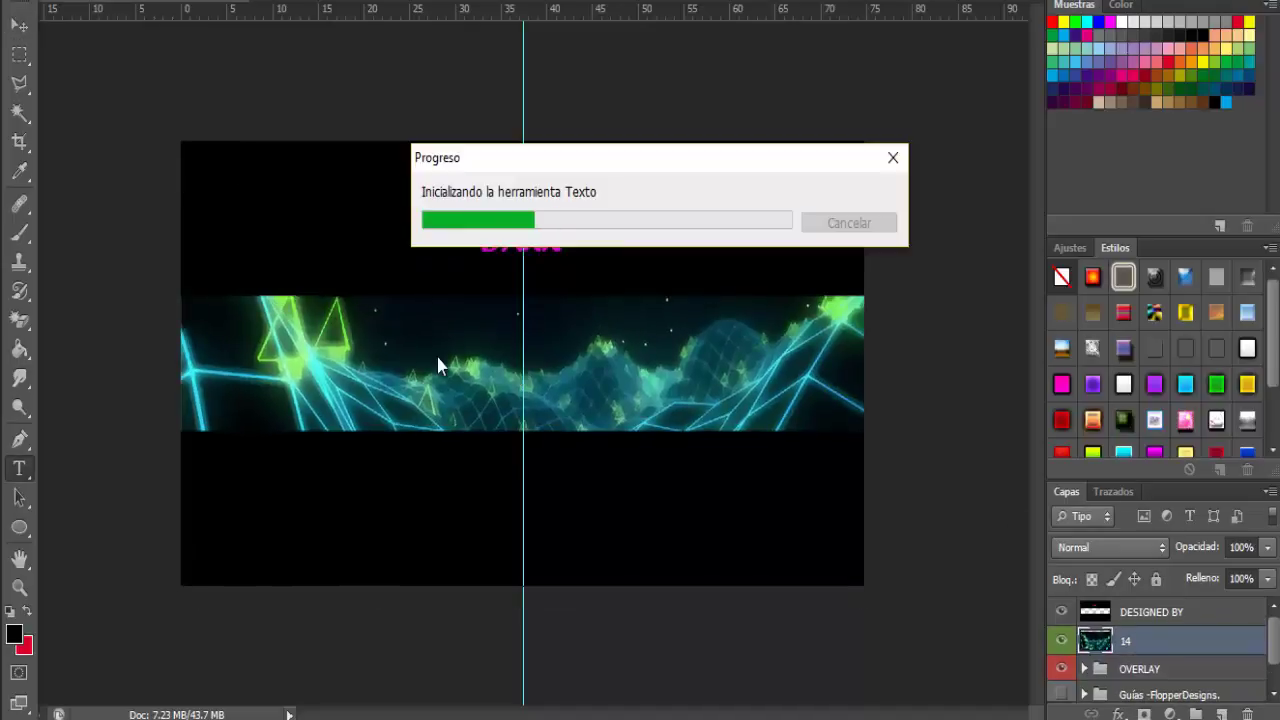
pyautogui.write('XXROLCRIS3XX')
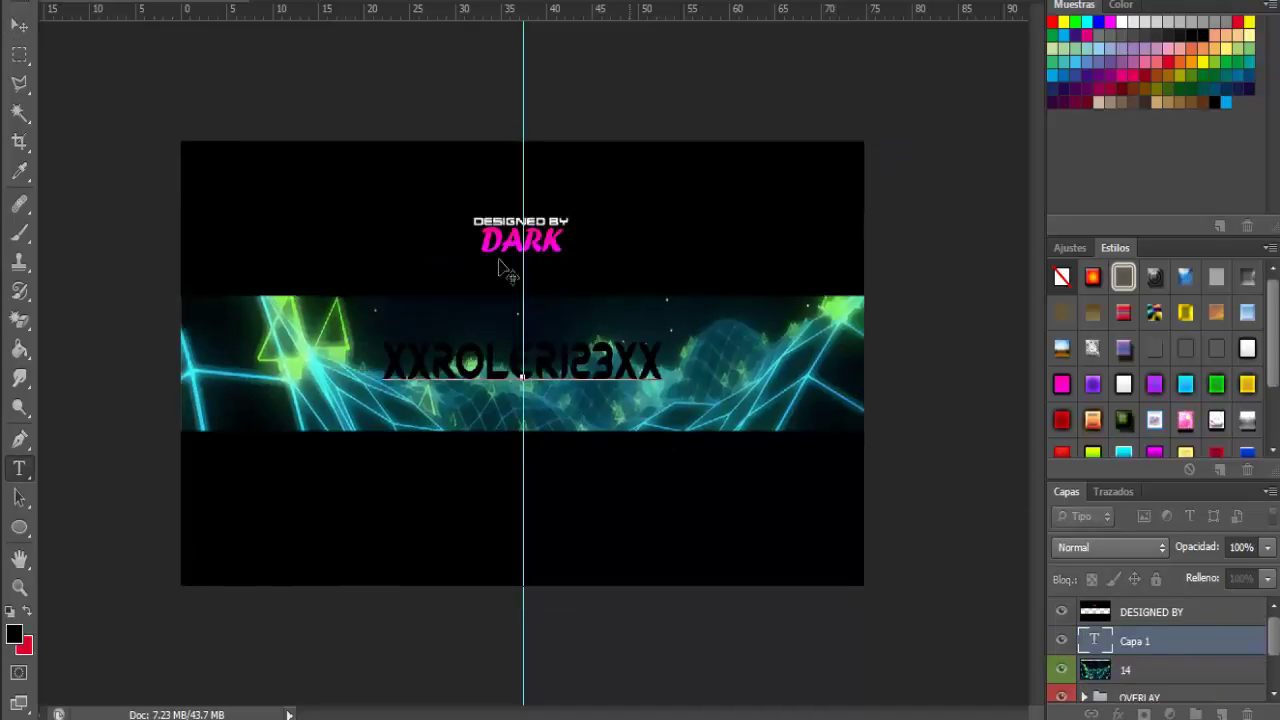
pyautogui.hotkey('ctrl', 'a')
pyautogui.scroll(-10, 225, 430)
pyautogui.scroll(-8, 225, 500)
pyautogui.click(225, 515)
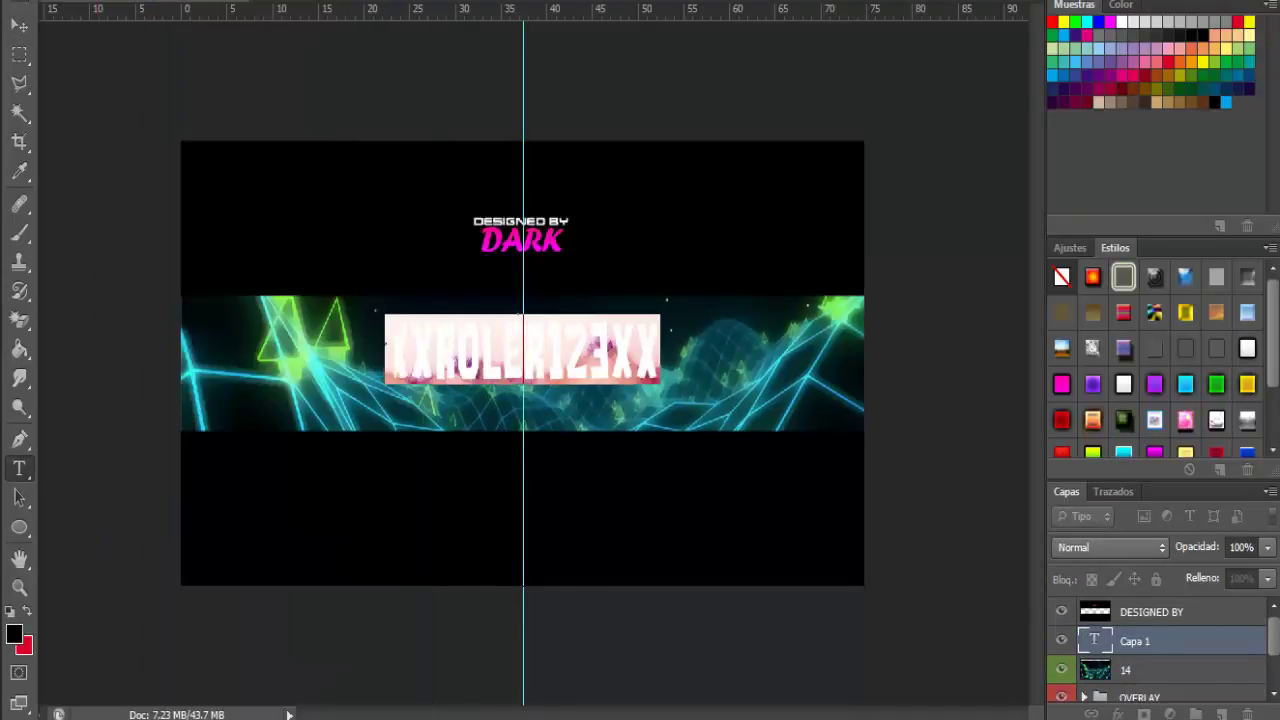
pyautogui.hotkey('ctrl', 'Return')
# Apply a colour style to the title, adjust its hue/saturation, and duplicate the title layer
pyautogui.moveTo(650, 375); pyautogui.dragTo(650, 375)
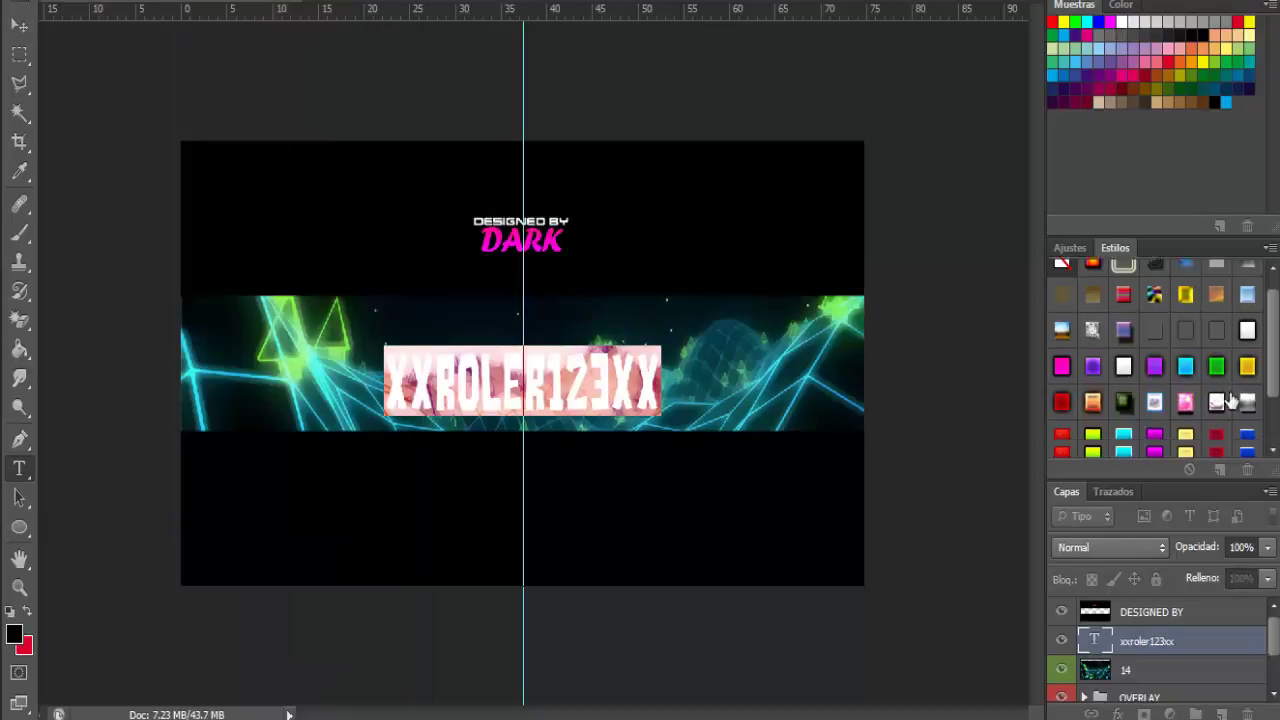
pyautogui.hotkey('ctrl', 'u')
pyautogui.press('Return')
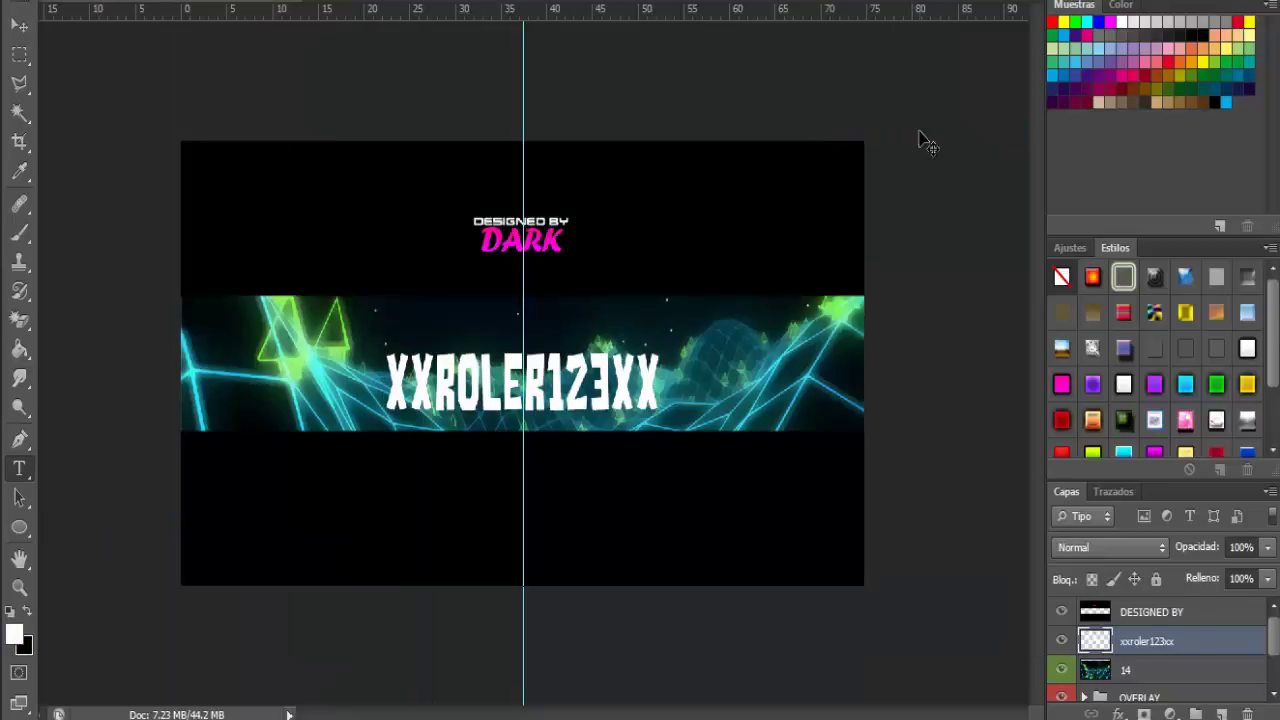
pyautogui.press('Return')
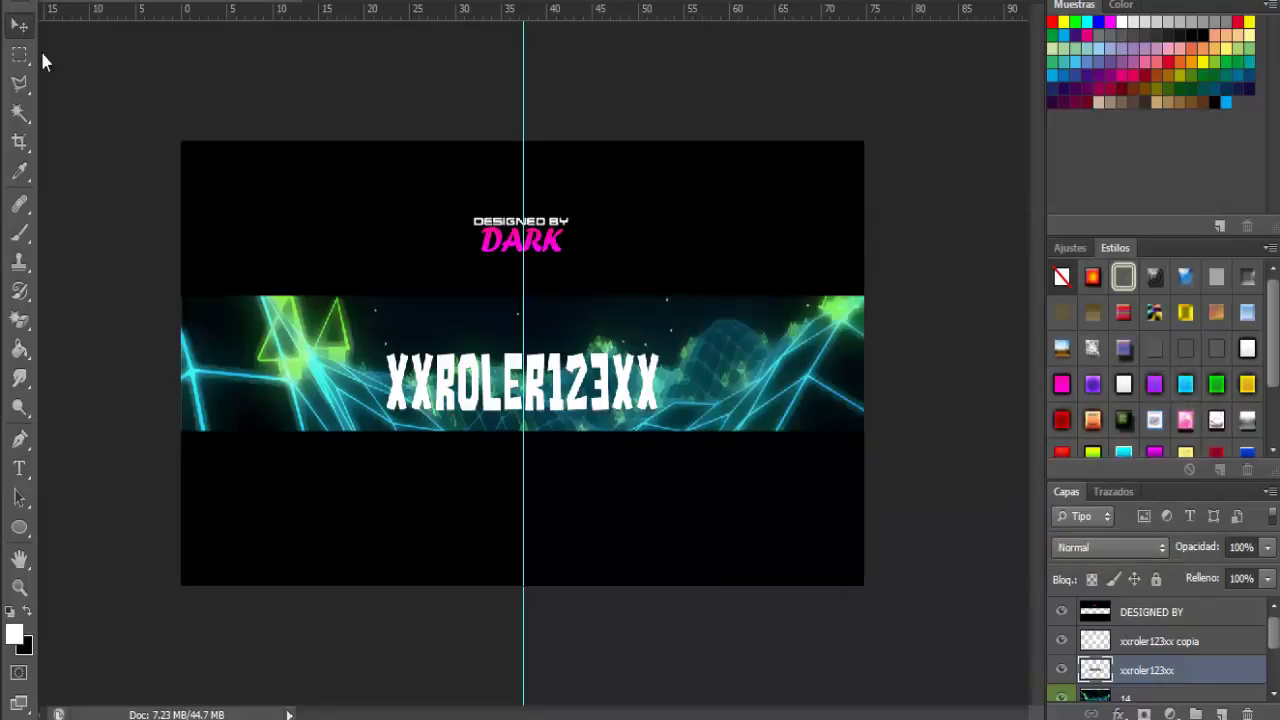
pyautogui.hotkey('ctrl', 'j')
# Give the title a Bevel and an orange-yellow Gradient Overlay layer style
pyautogui.click(1172, 437)
pyautogui.doubleClick(1246, 641)
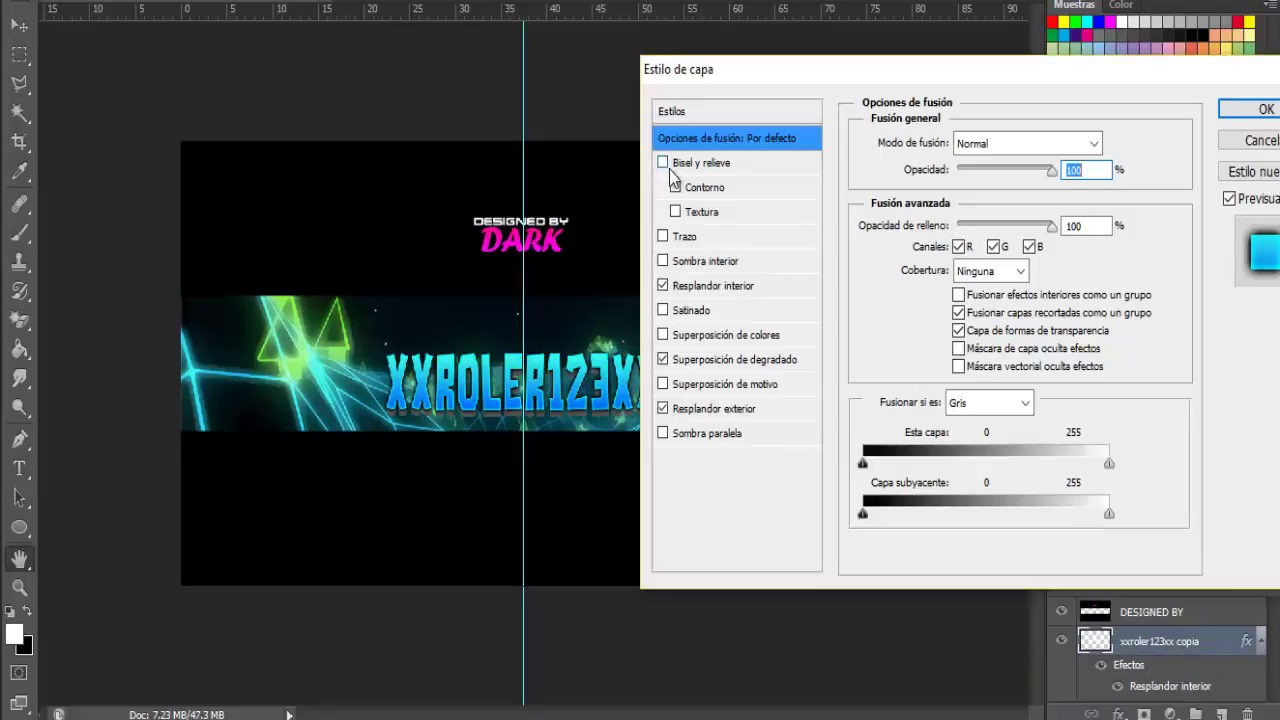
pyautogui.click(705, 359)
pyautogui.click(995, 194)
pyautogui.click(850, 380)
pyautogui.press('Escape')
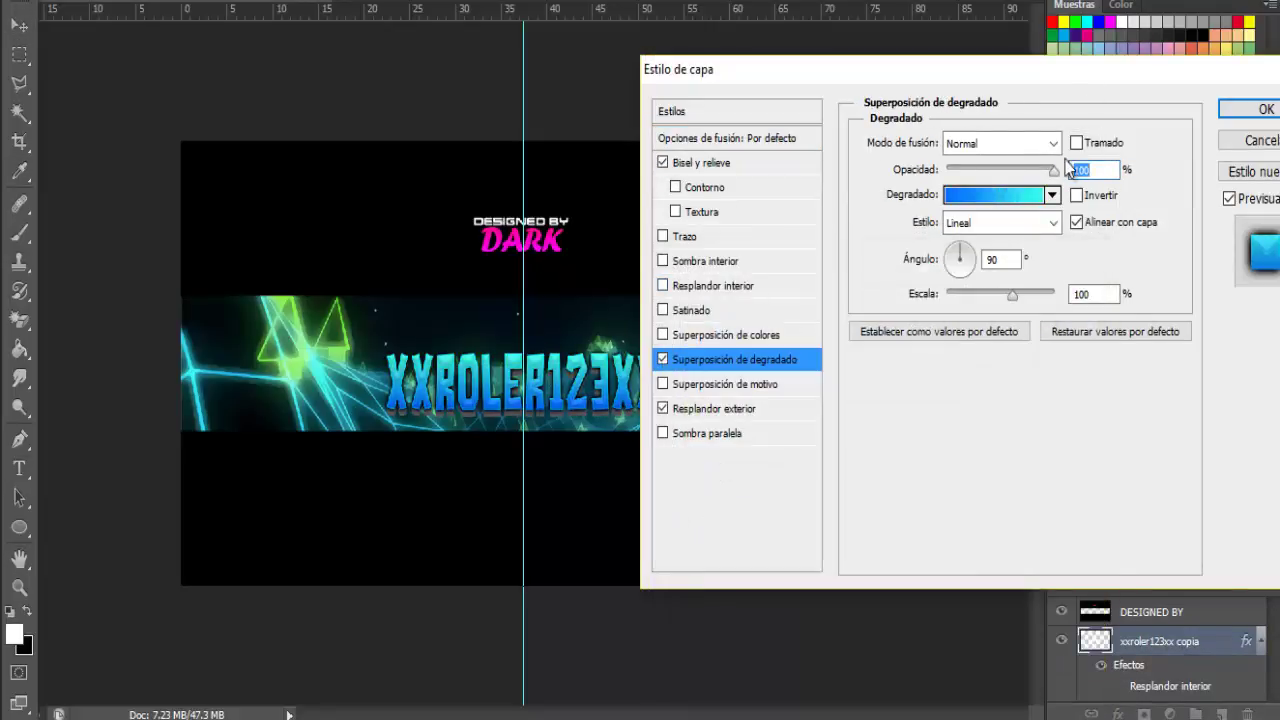
pyautogui.click(995, 194)
pyautogui.press('Escape')
pyautogui.click(995, 194)
pyautogui.click(790, 372)
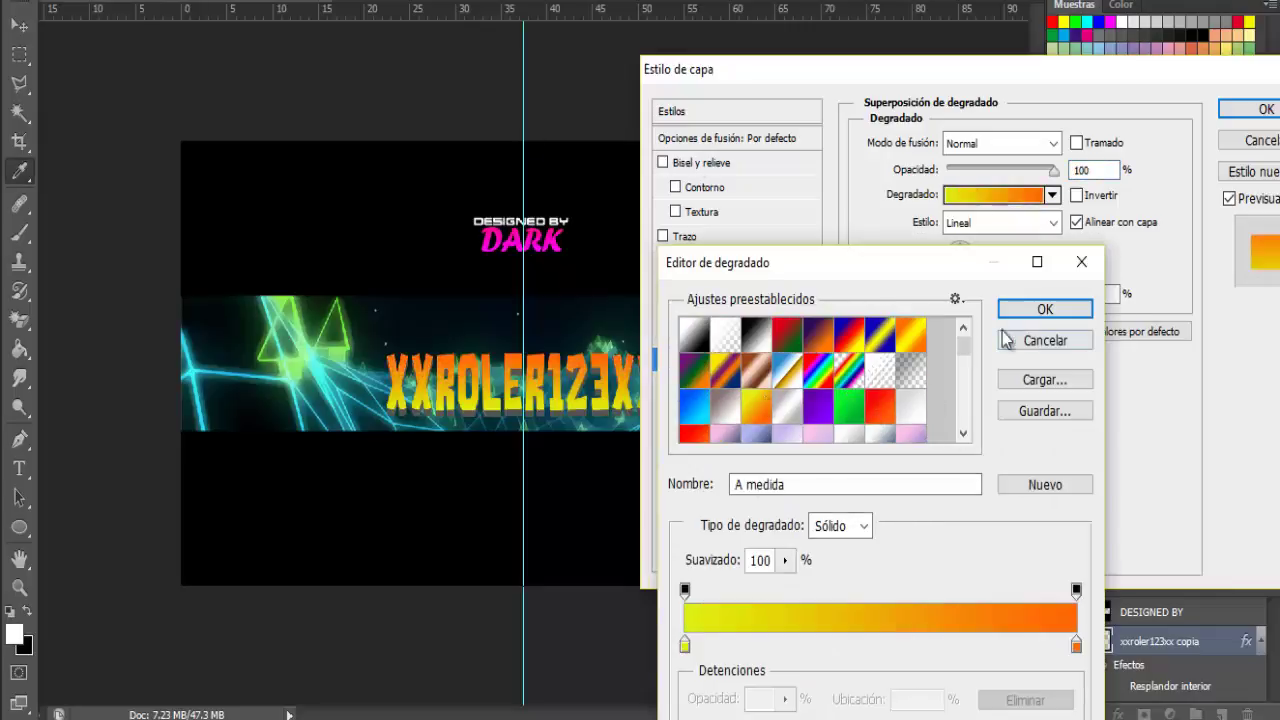
pyautogui.click(1046, 309)
pyautogui.press('Return')
# Select the title copy underneath and give it a colour label
pyautogui.click(1256, 643)
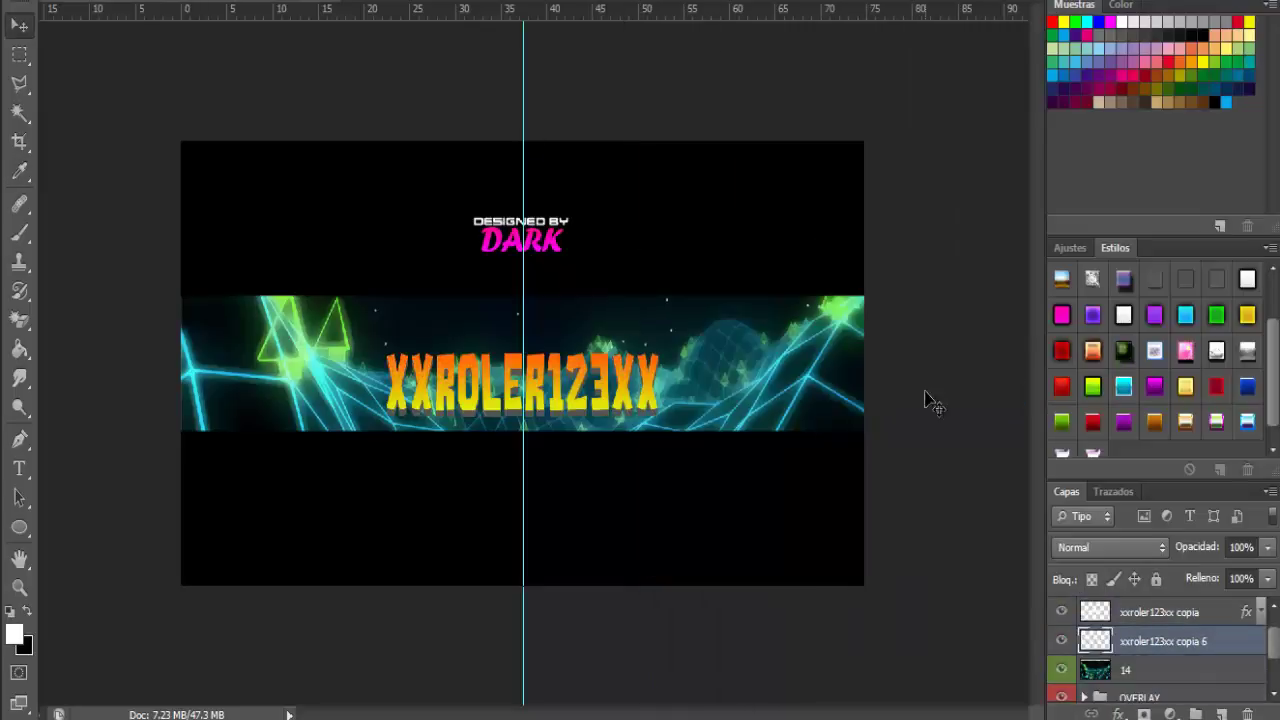
pyautogui.scroll(-2, 1195, 680)
pyautogui.rightClick(1190, 680)
pyautogui.click(986, 566)
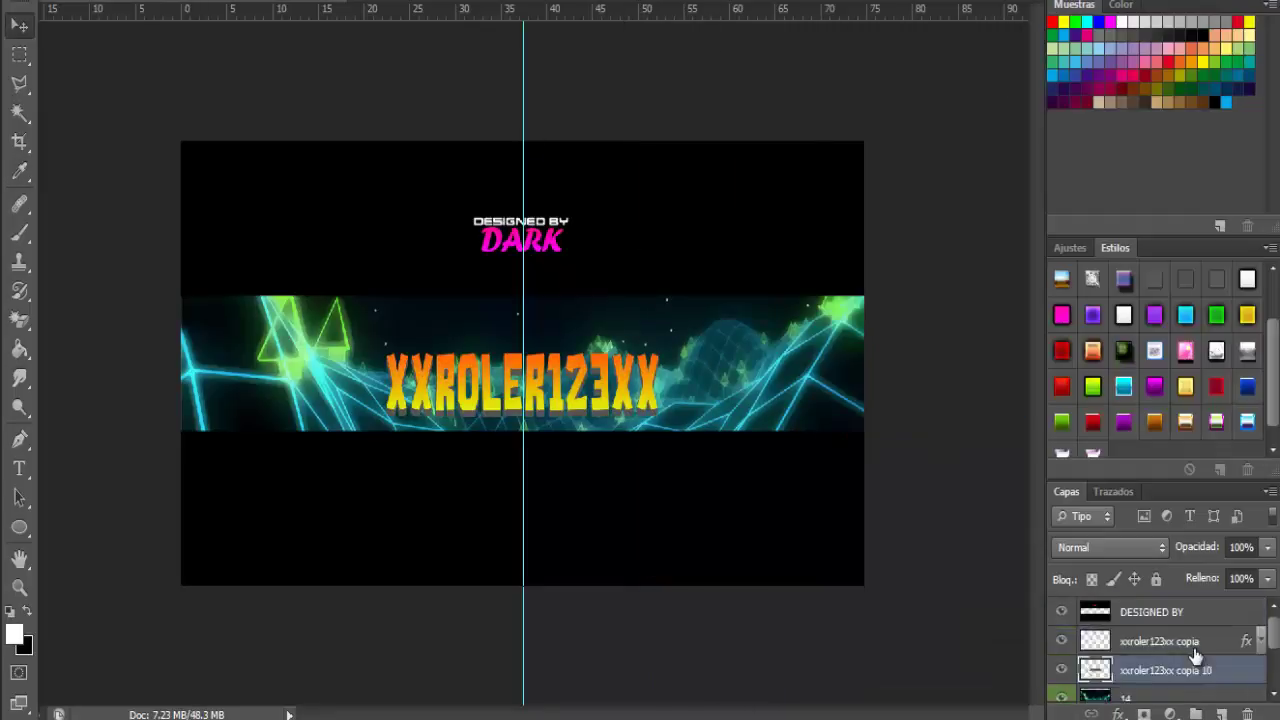
pyautogui.rightClick(1178, 680)
pyautogui.press('Escape')
pyautogui.rightClick(1062, 558)
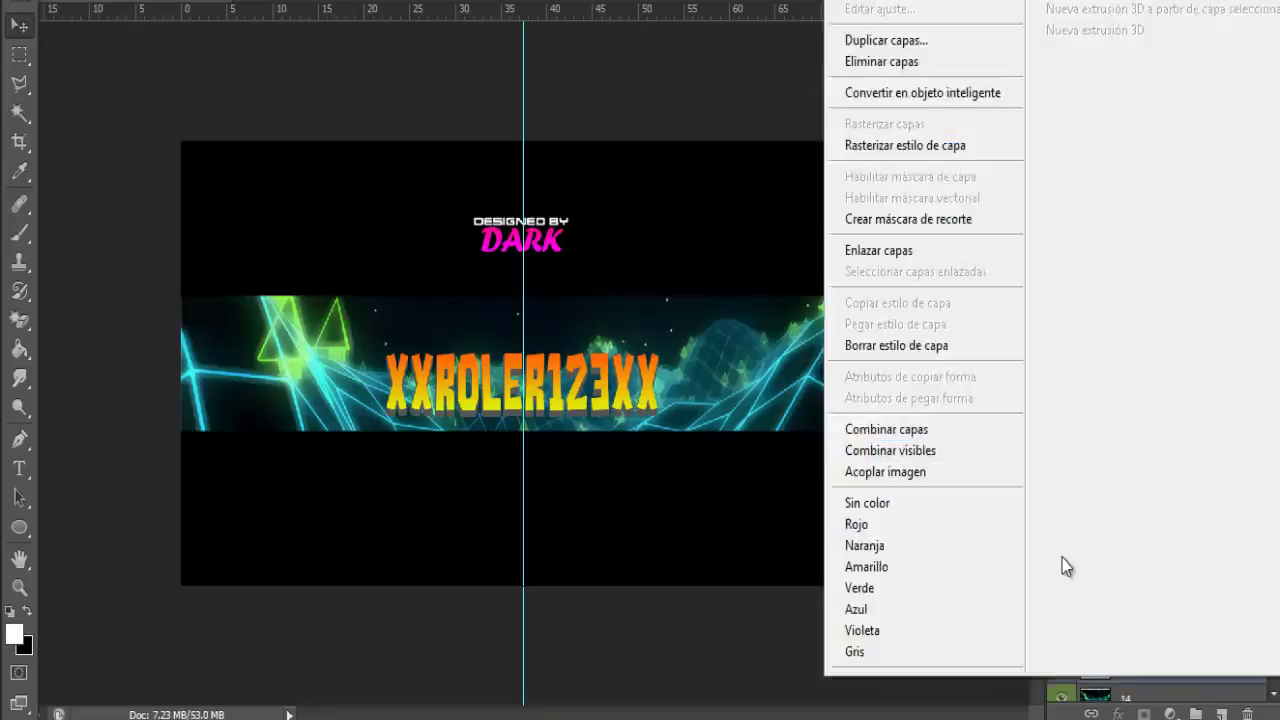
# Colorize the lower title copy bright red with Hue/Saturation
pyautogui.press('Escape')
pyautogui.hotkey('ctrl', 'u')
pyautogui.moveTo(906, 417); pyautogui.dragTo(902, 417)
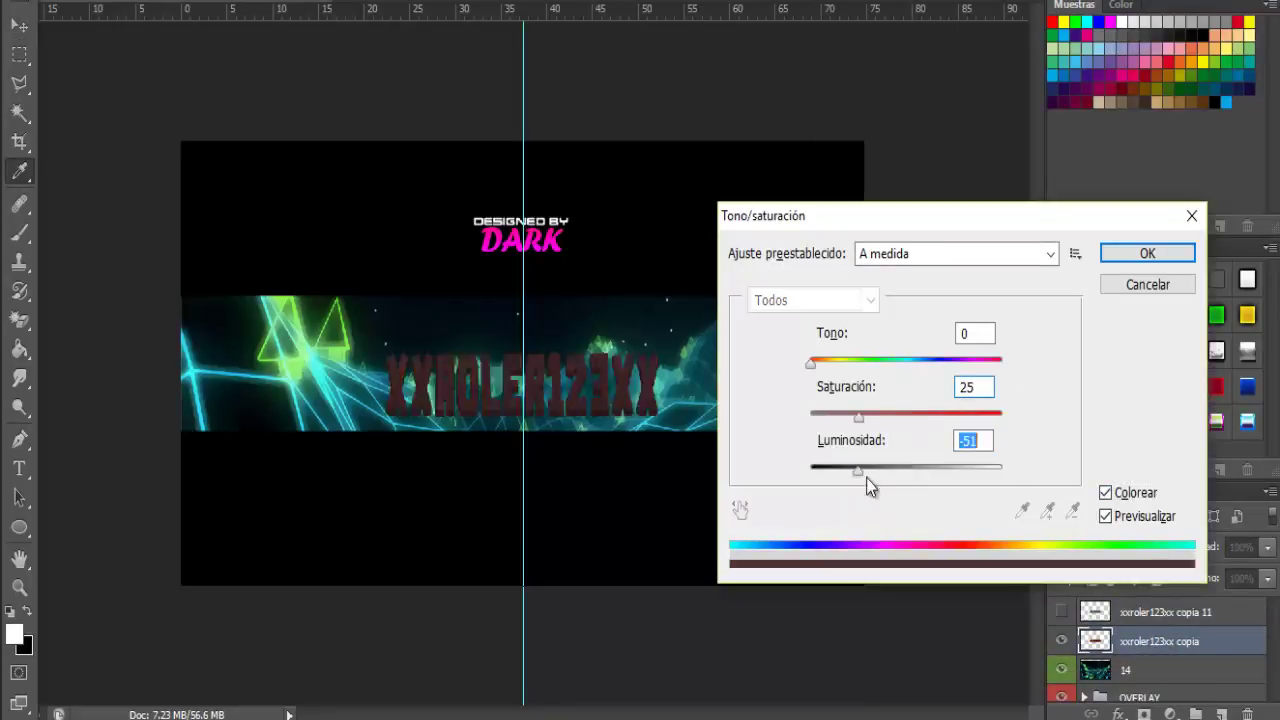
pyautogui.press('Escape')
pyautogui.hotkey('ctrl', 'u')
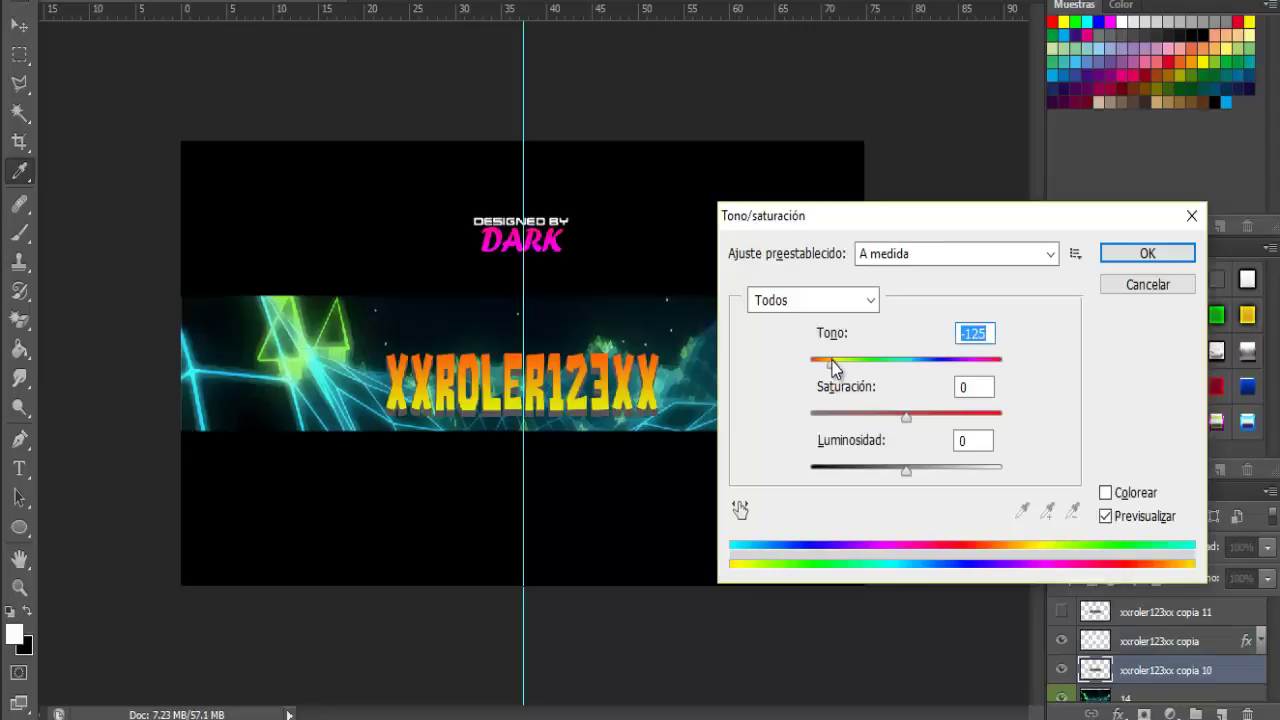
pyautogui.moveTo(865, 420); pyautogui.dragTo(998, 422)
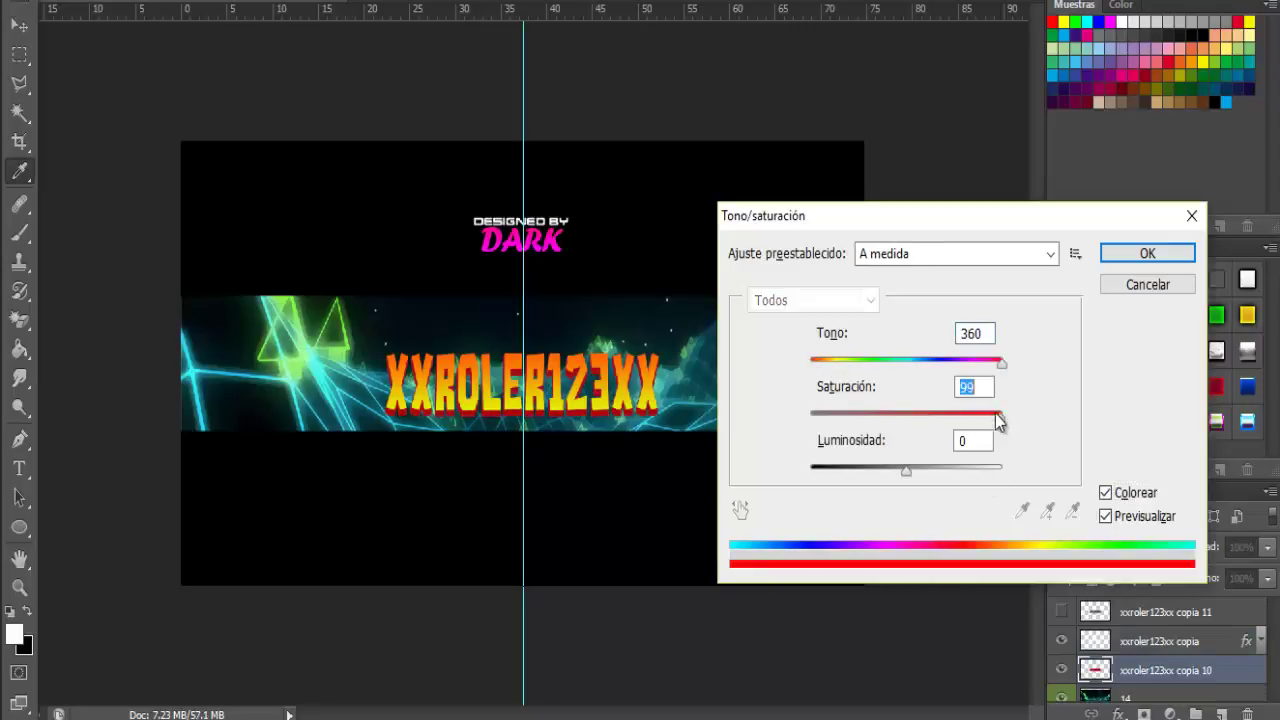
pyautogui.click(1147, 253)
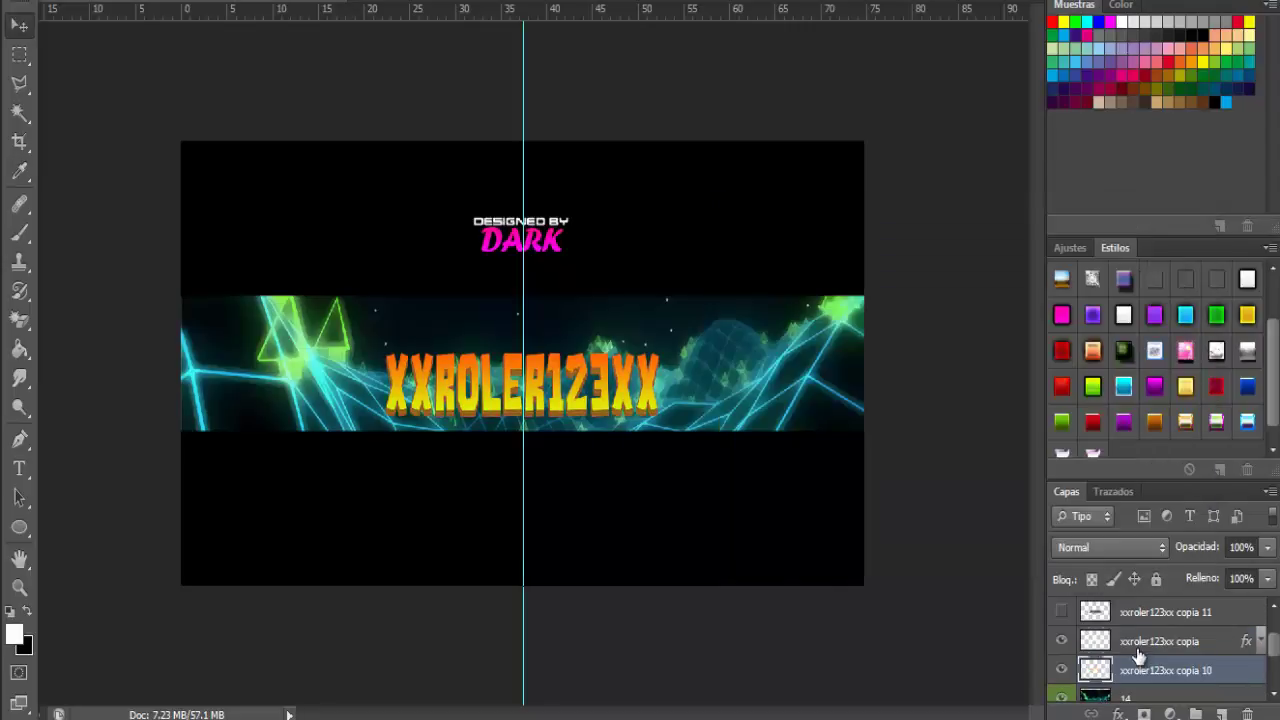
# Merge the title layers and add a 12 px black Stroke
pyautogui.hotkey('ctrl', 'e')
pyautogui.doubleClick(1210, 641)
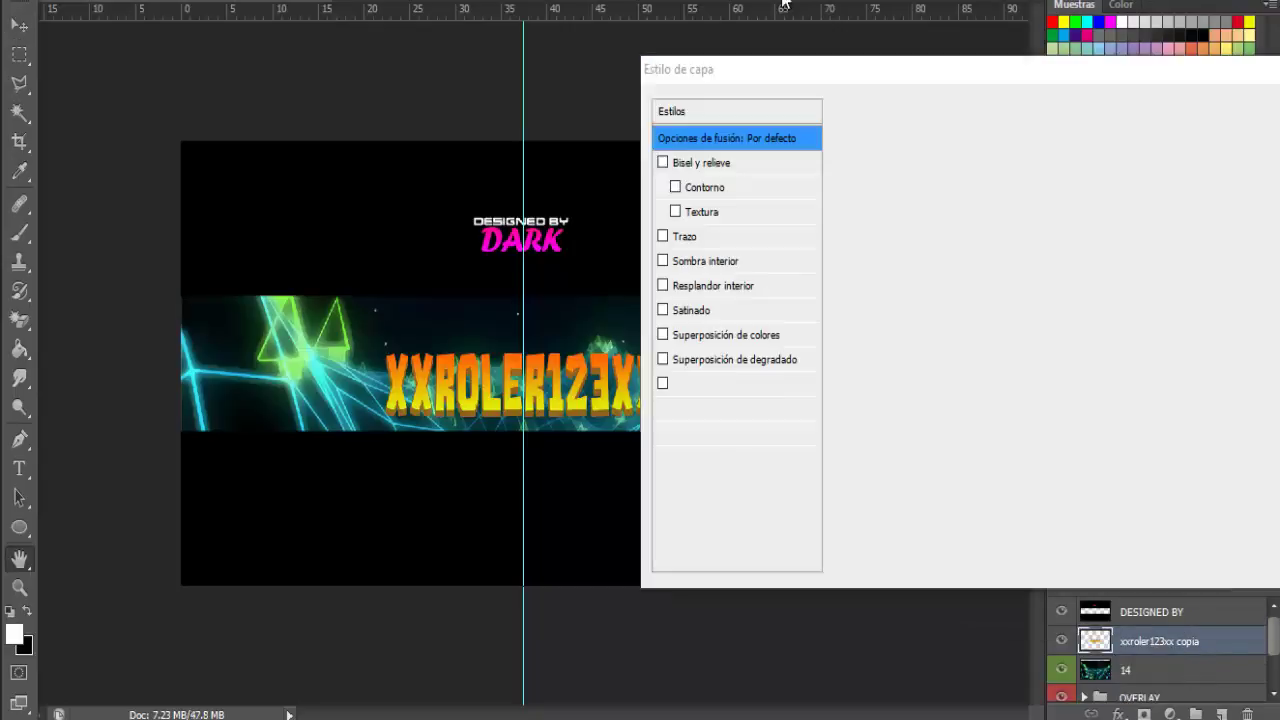
pyautogui.click(662, 236)
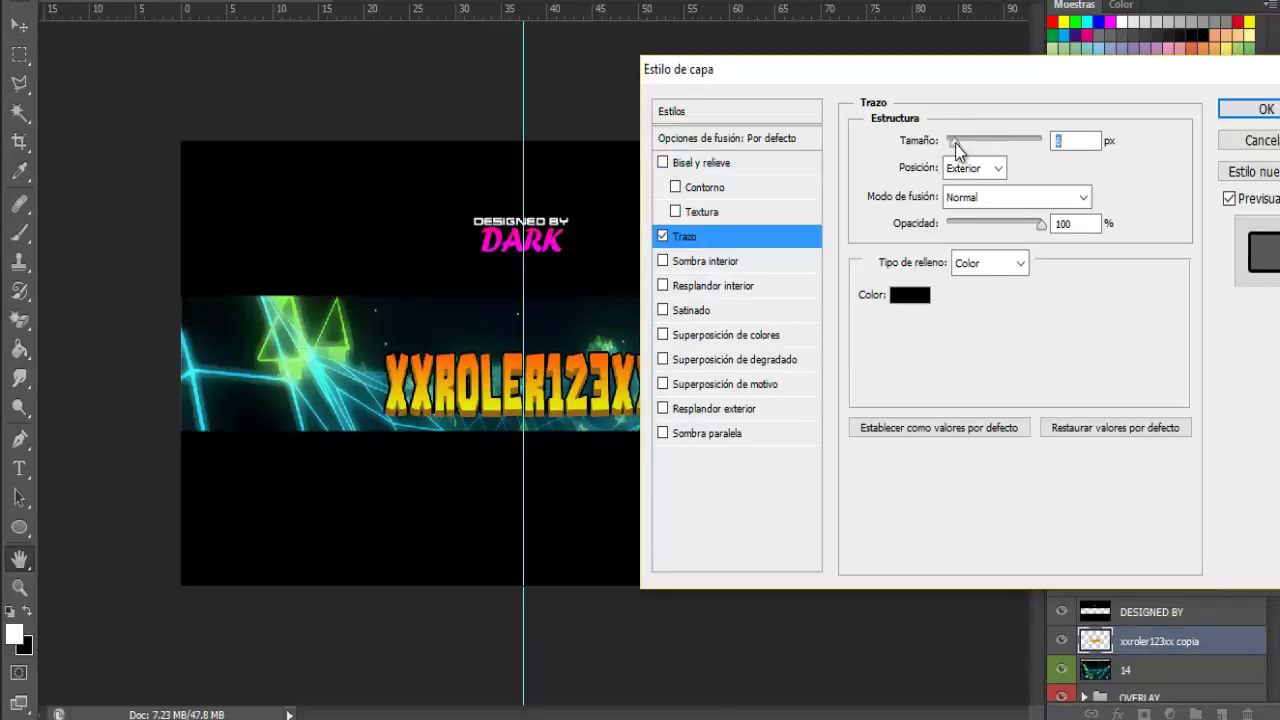
pyautogui.press('Up')
pyautogui.press('Up')
pyautogui.press('Up')
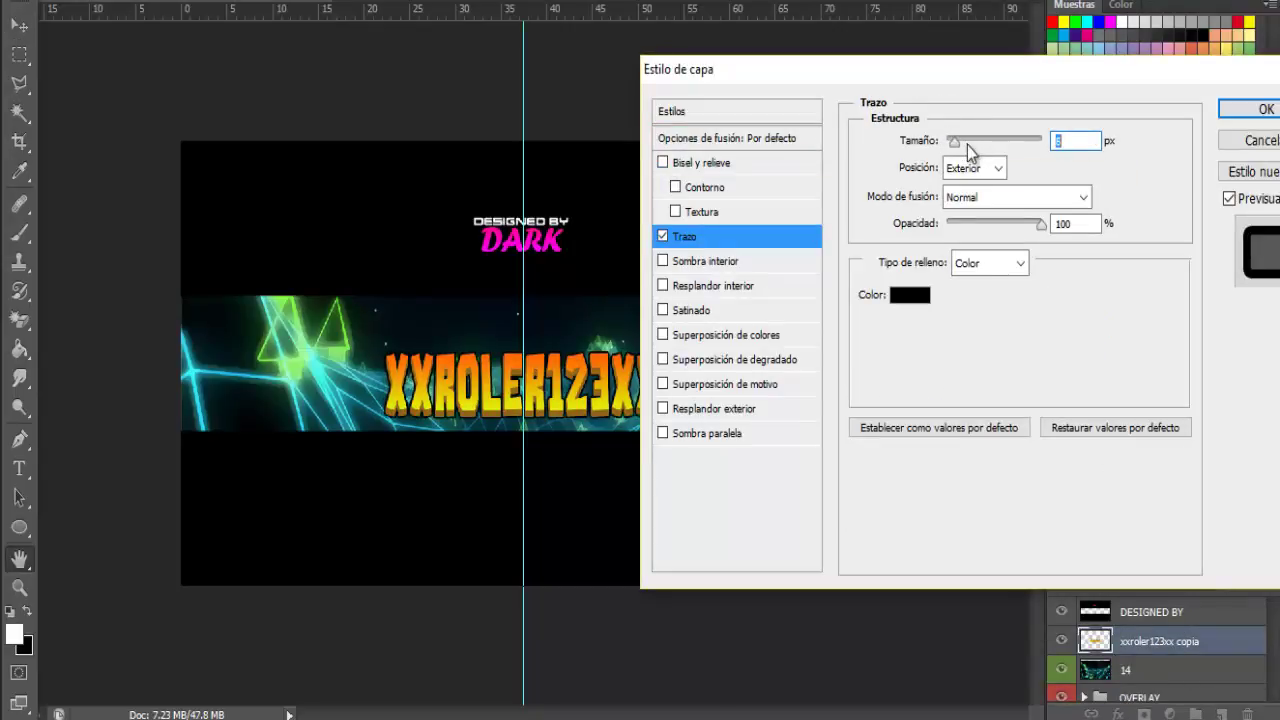
# Add a yellow Outer Glow to the merged title
pyautogui.click(671, 261)
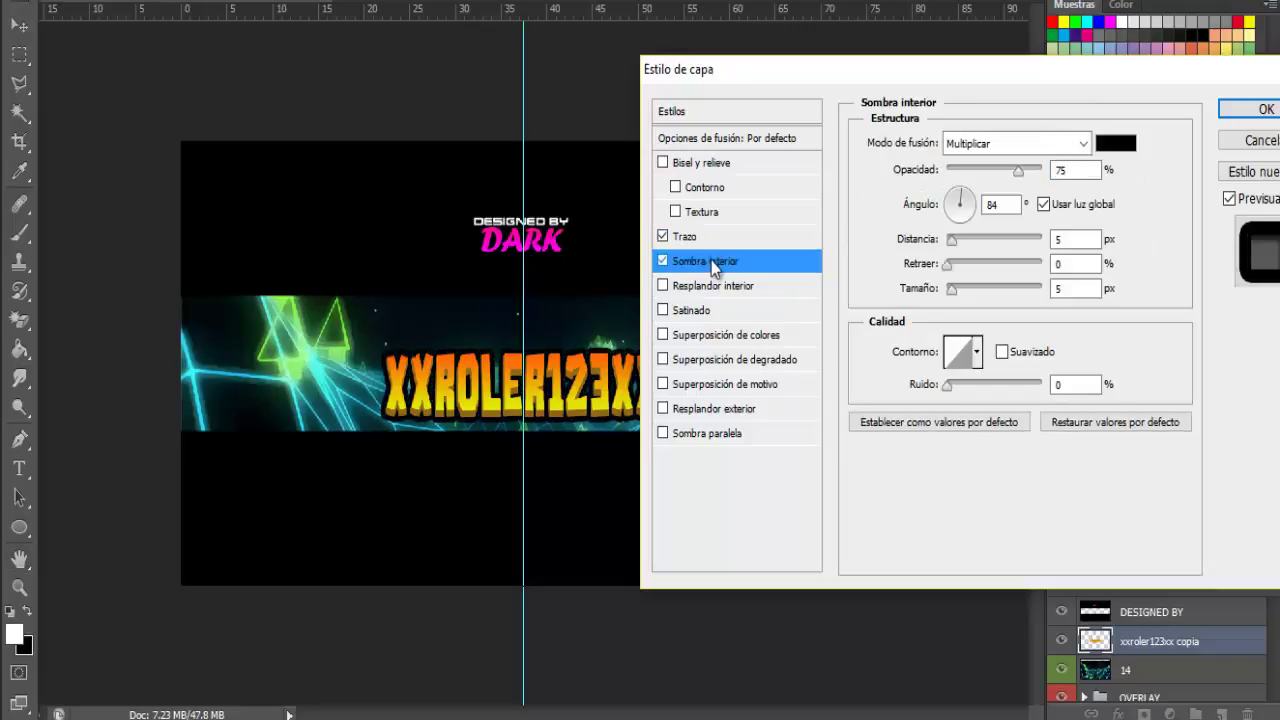
pyautogui.click(662, 408)
pyautogui.click(919, 222)
pyautogui.click(930, 535)
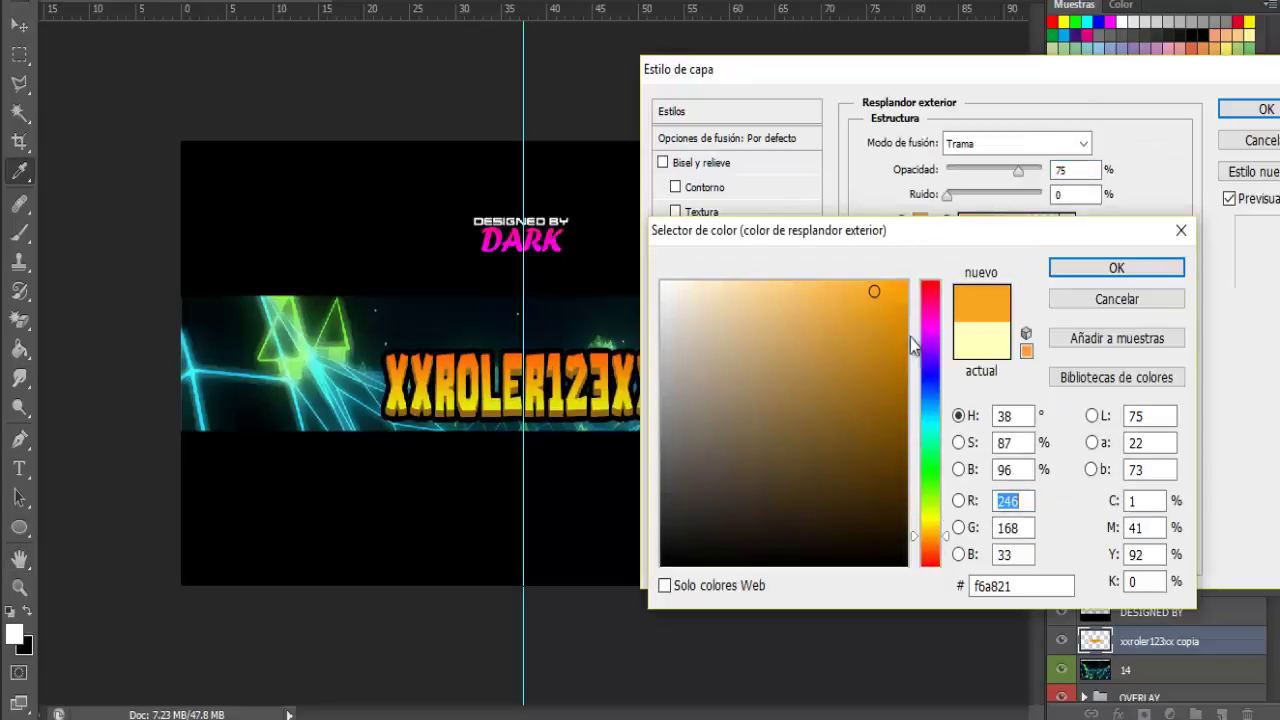
pyautogui.click(930, 522)
pyautogui.press('Return')
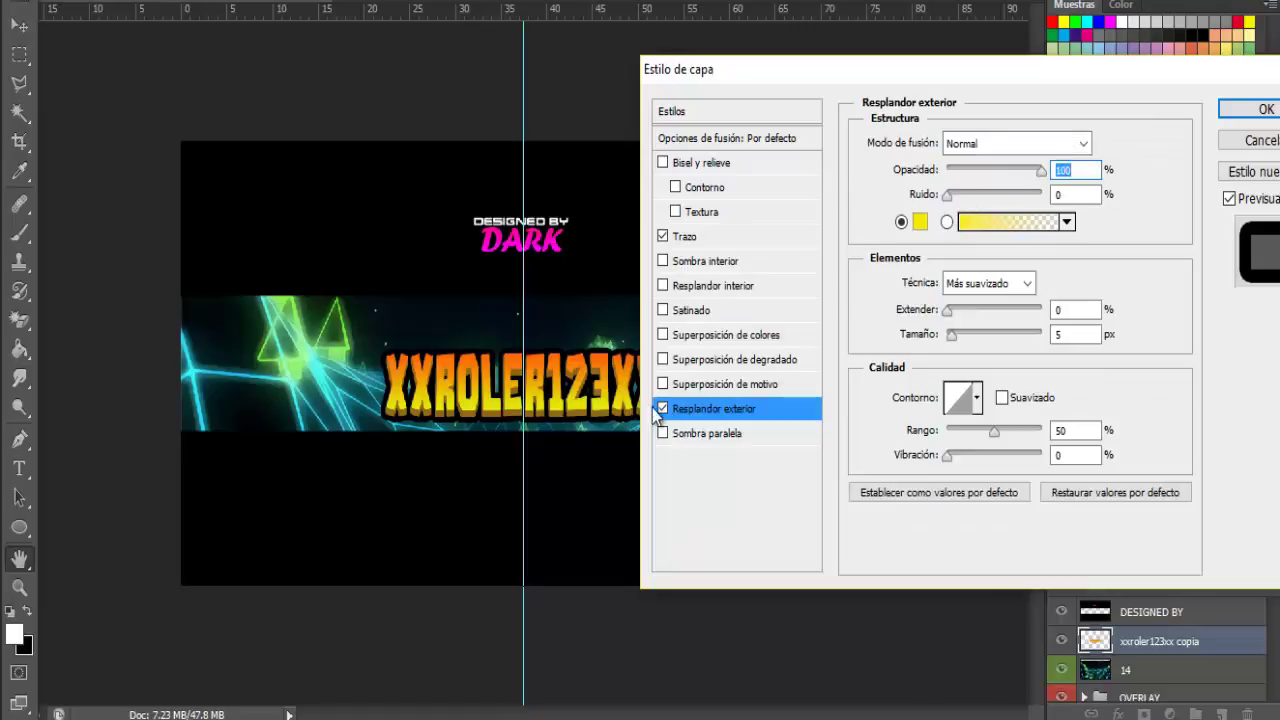
# Try an orange Inner Shadow, turn it off, confirm the style, and rasterize it
pyautogui.click(705, 261)
pyautogui.click(1115, 143)
pyautogui.click(930, 541)
pyautogui.click(1068, 272)
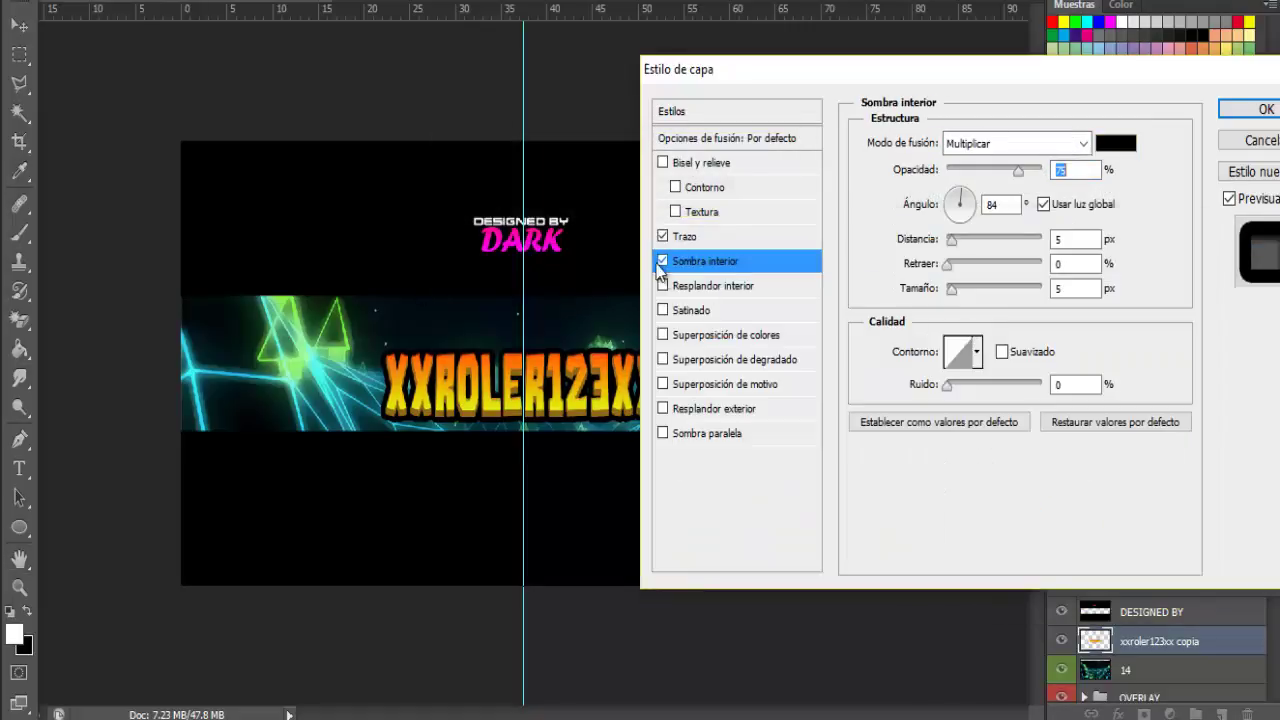
pyautogui.click(663, 261)
pyautogui.click(740, 437)
pyautogui.press('Return')
pyautogui.rightClick(1160, 641)
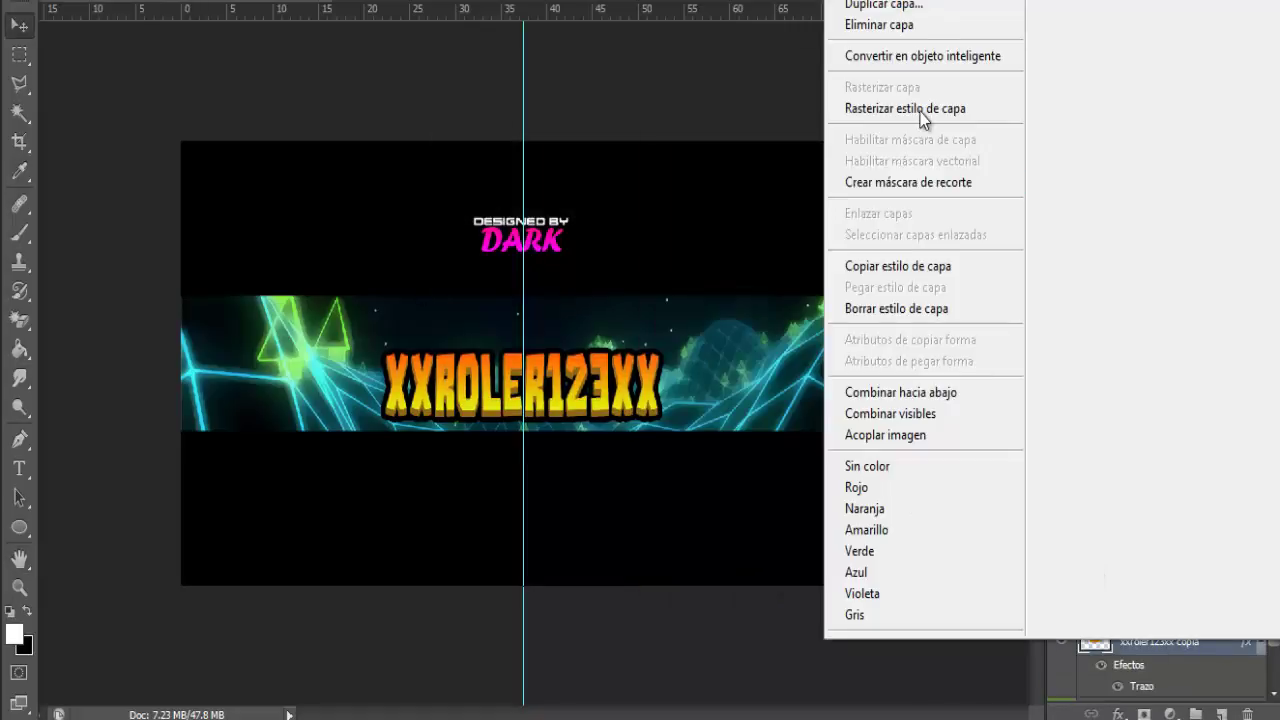
pyautogui.click(921, 110)
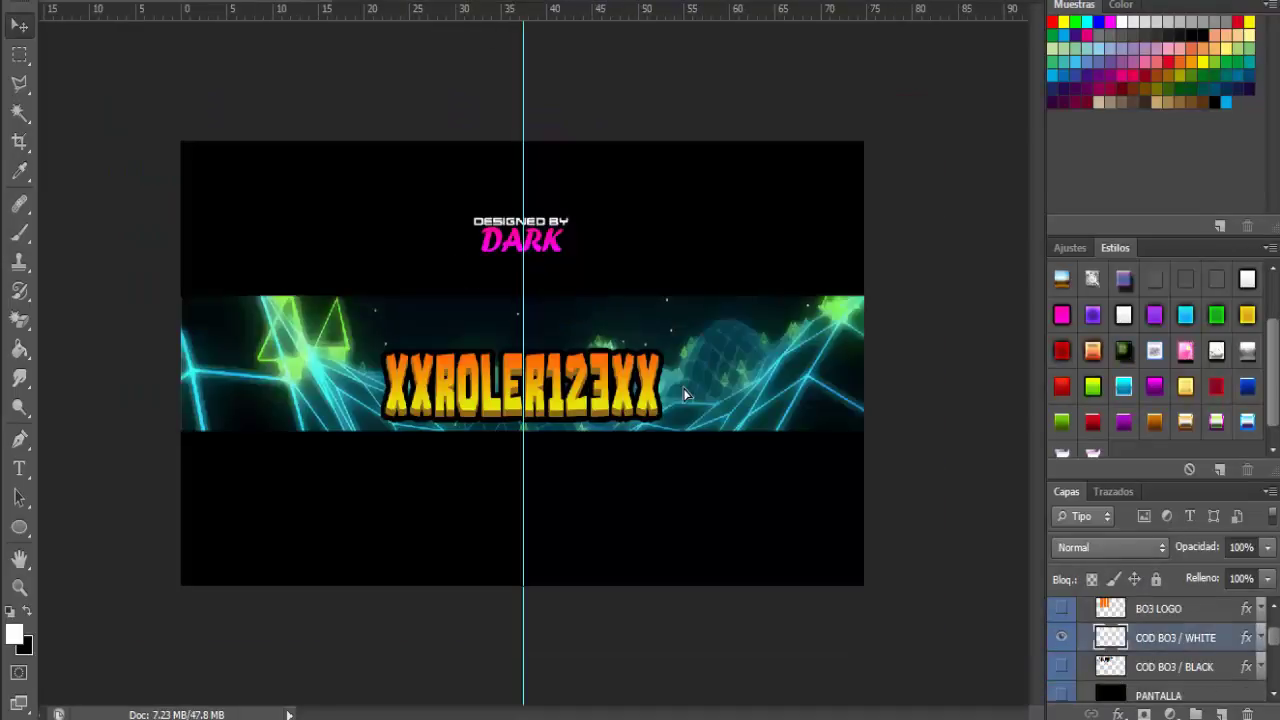
# Place the Black Ops III logo at the right and the GTA V logo at the left
pyautogui.moveTo(685, 394)
pyautogui.mouseDown()
pyautogui.moveTo(640, 380)
pyautogui.moveTo(783, 350)
pyautogui.mouseUp()
pyautogui.press('Return')
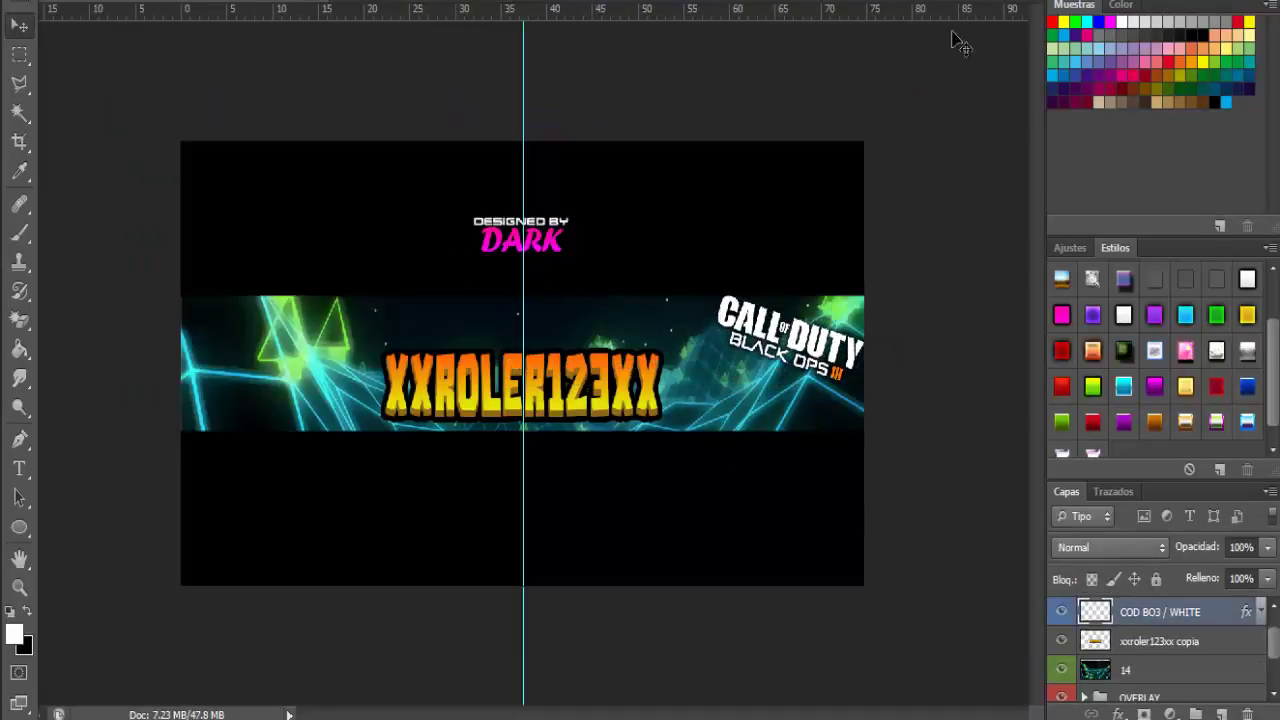
pyautogui.click(97, 280)
pyautogui.doubleClick(447, 66)
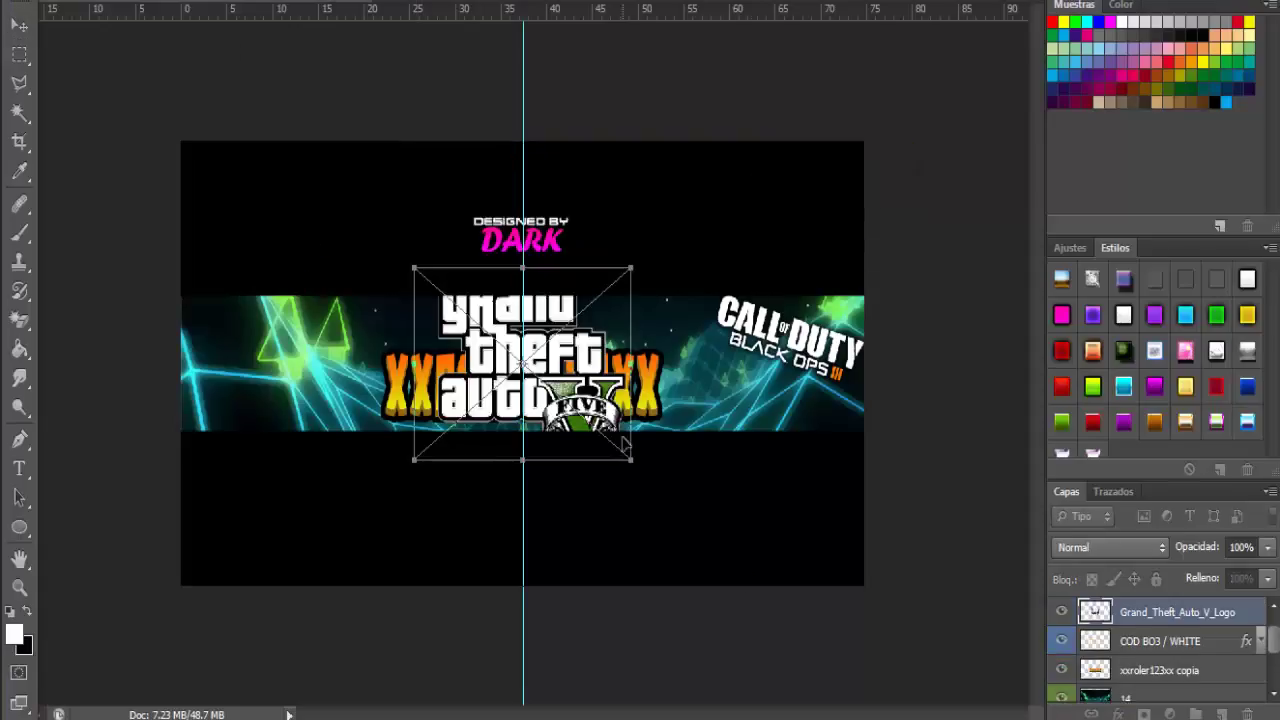
pyautogui.moveTo(634, 464); pyautogui.dragTo(540, 372)
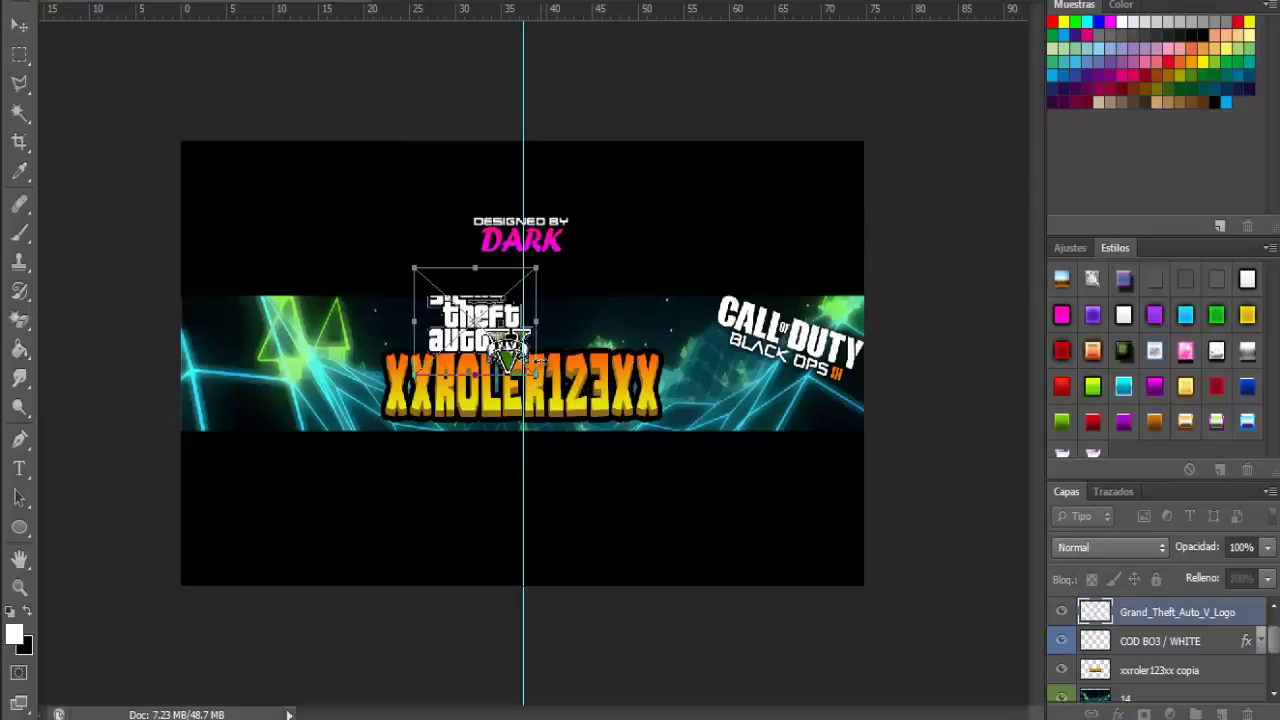
pyautogui.moveTo(470, 320); pyautogui.dragTo(268, 330)
pyautogui.press('Return')
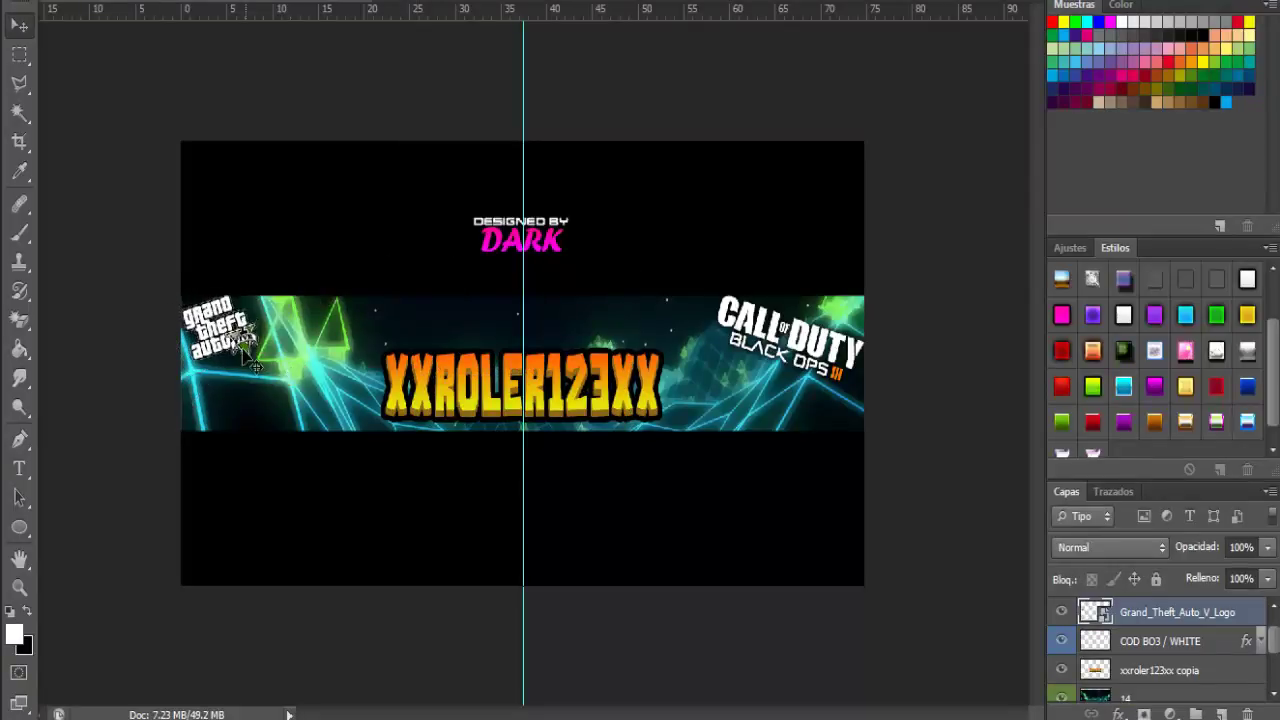
# Place the character-1 render with the dog at the banner's left
pyautogui.click(207, 317)
pyautogui.doubleClick(1050, 295)
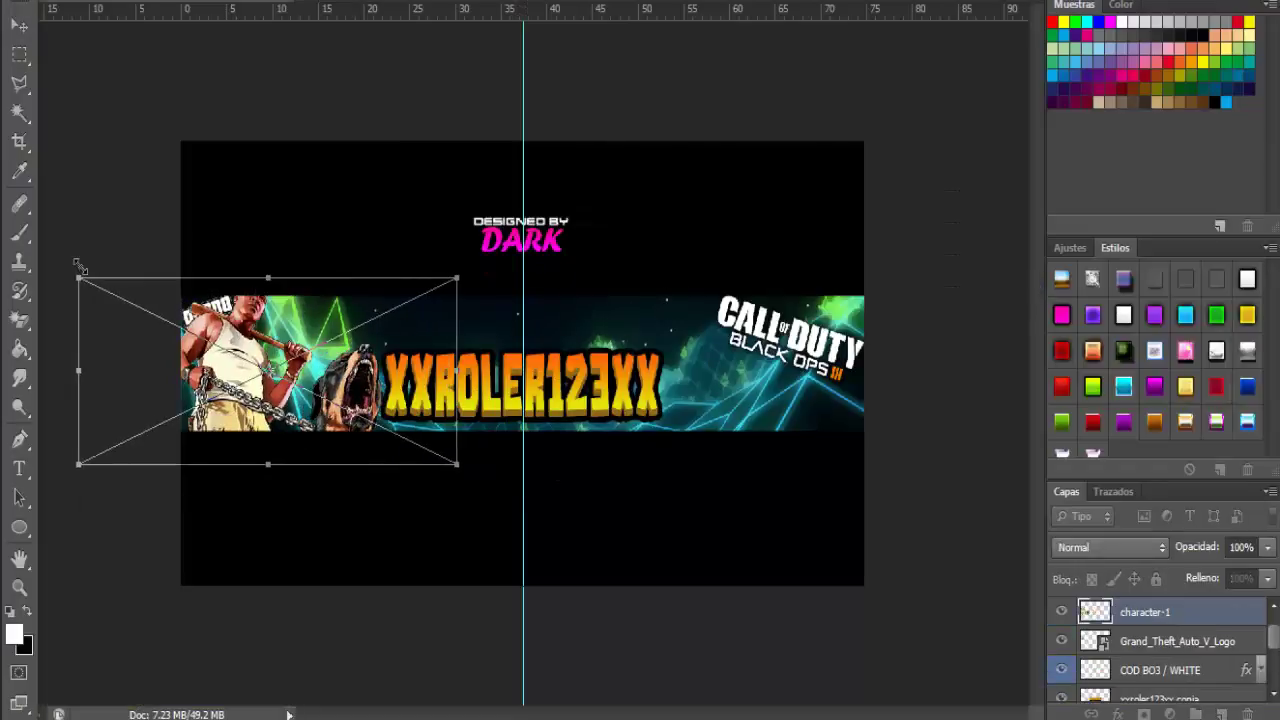
pyautogui.moveTo(128, 294); pyautogui.dragTo(309, 352)
pyautogui.press('Return')
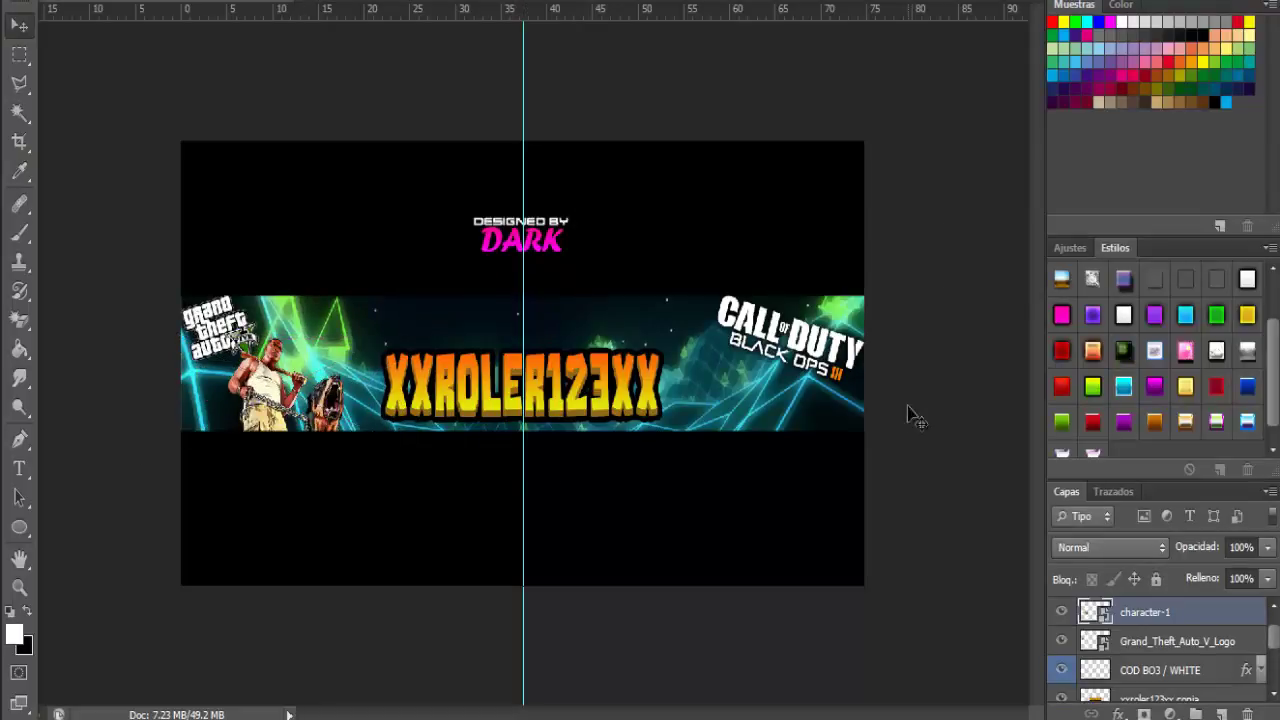
pyautogui.click(207, 317)
# Place the firebreak_bo3 soldier render at the banner's right
pyautogui.doubleClick(1143, 466)
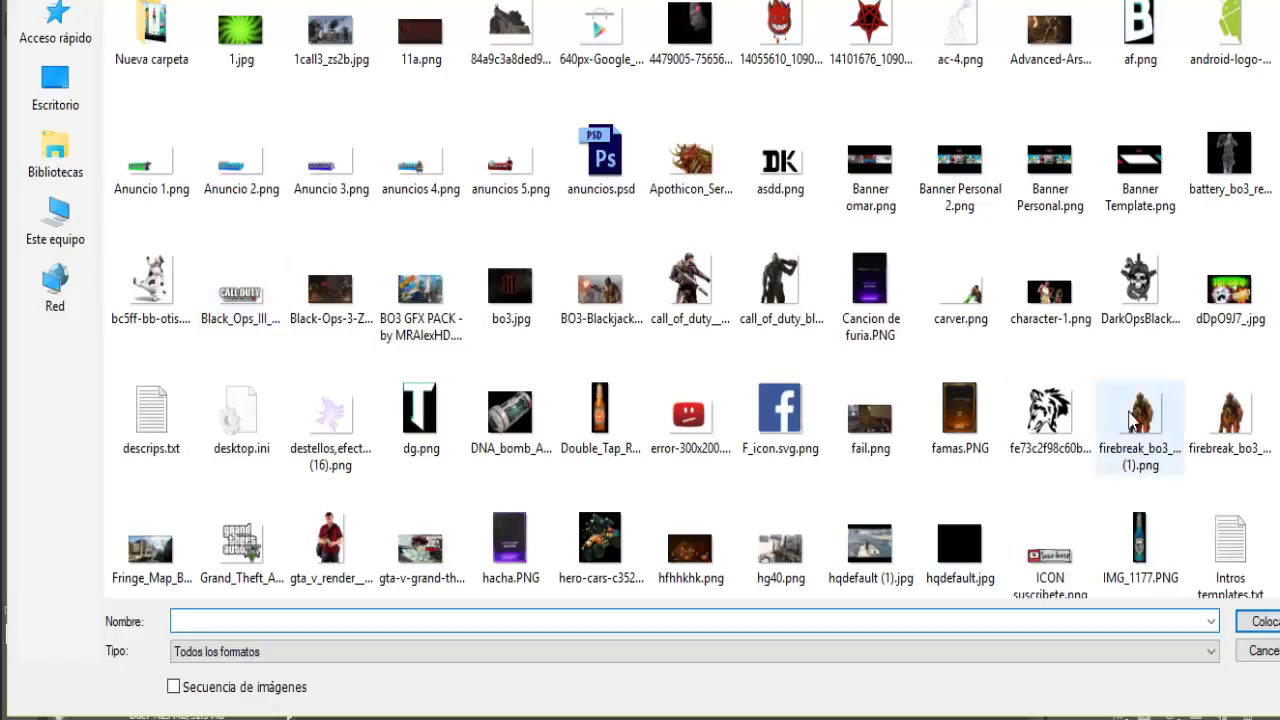
pyautogui.moveTo(557, 325); pyautogui.dragTo(826, 358)
pyautogui.press('Return')
# Place the bo3 emblem behind the title, scaled down, in Linear Dodge blend mode
pyautogui.click(149, 286)
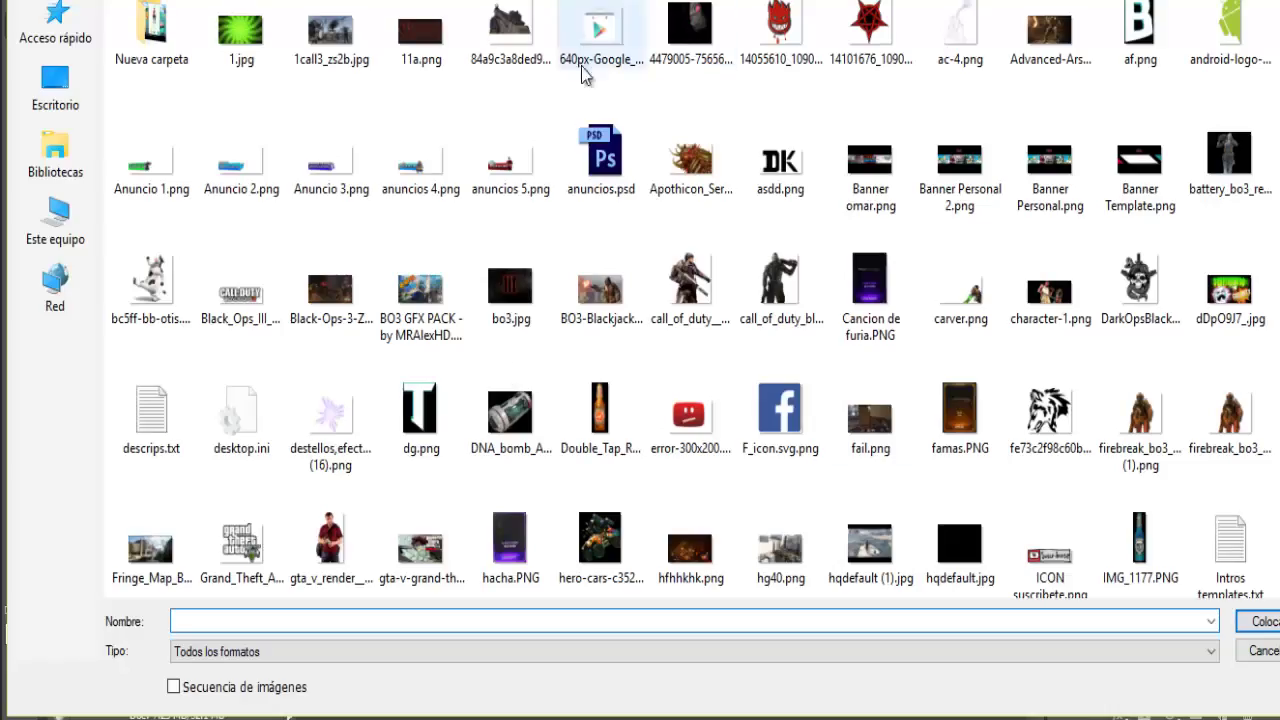
pyautogui.doubleClick(511, 290)
pyautogui.click(1110, 547)
pyautogui.click(1110, 190)
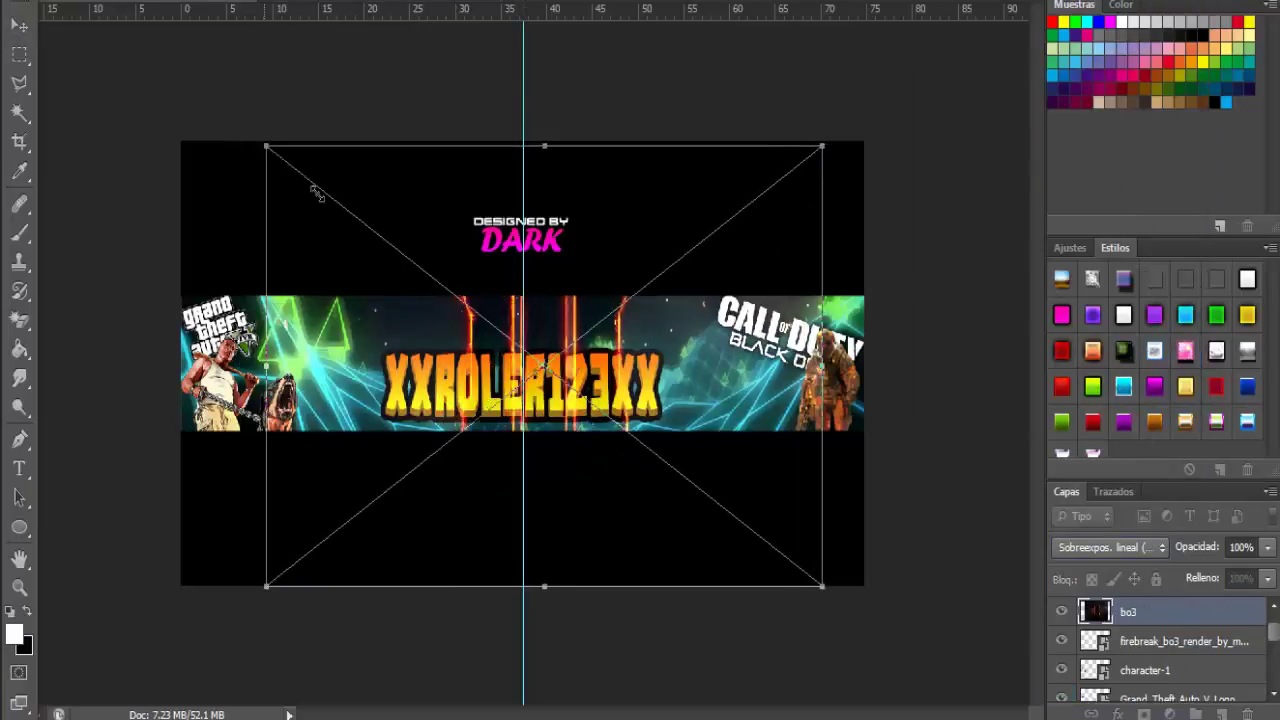
pyautogui.moveTo(241, 141); pyautogui.dragTo(177, 80)
pyautogui.moveTo(515, 80); pyautogui.dragTo(524, 250)
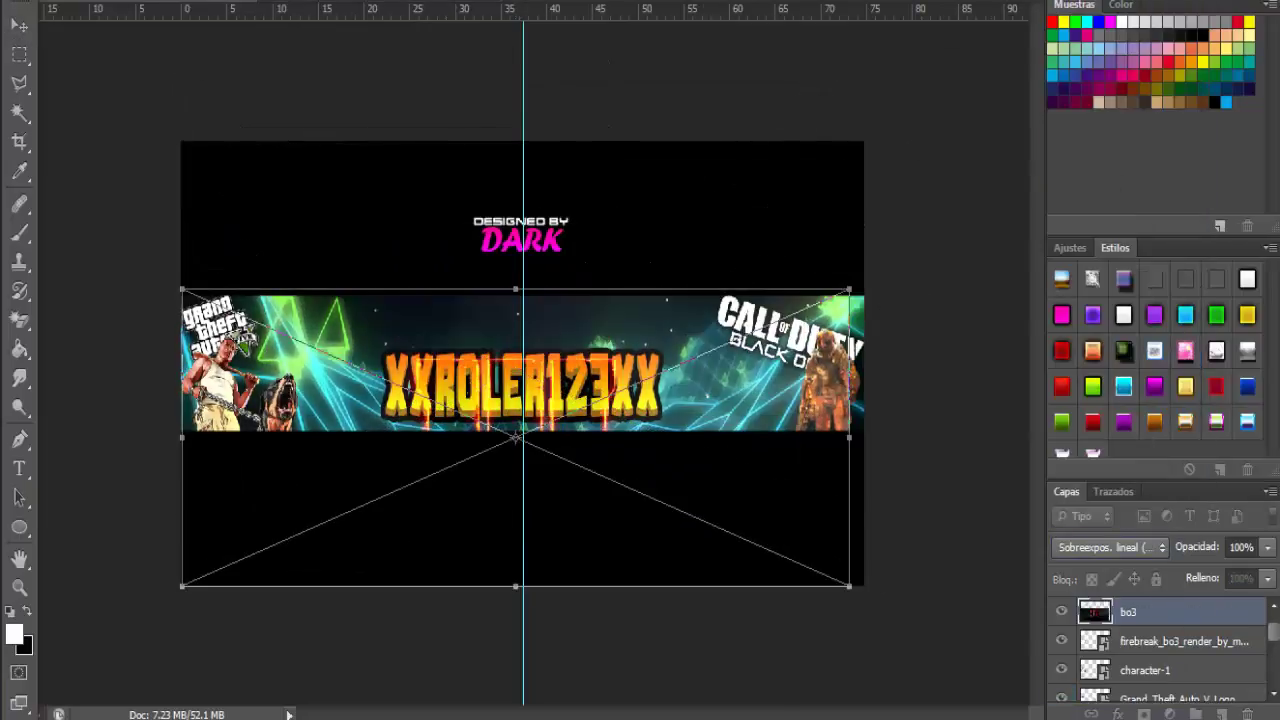
pyautogui.press('Escape')
pyautogui.doubleClick(514, 290)
pyautogui.moveTo(530, 295)
pyautogui.mouseDown()
pyautogui.moveTo(557, 177)
pyautogui.moveTo(580, 269)
pyautogui.moveTo(337, 223)
pyautogui.moveTo(600, 255)
pyautogui.mouseUp()
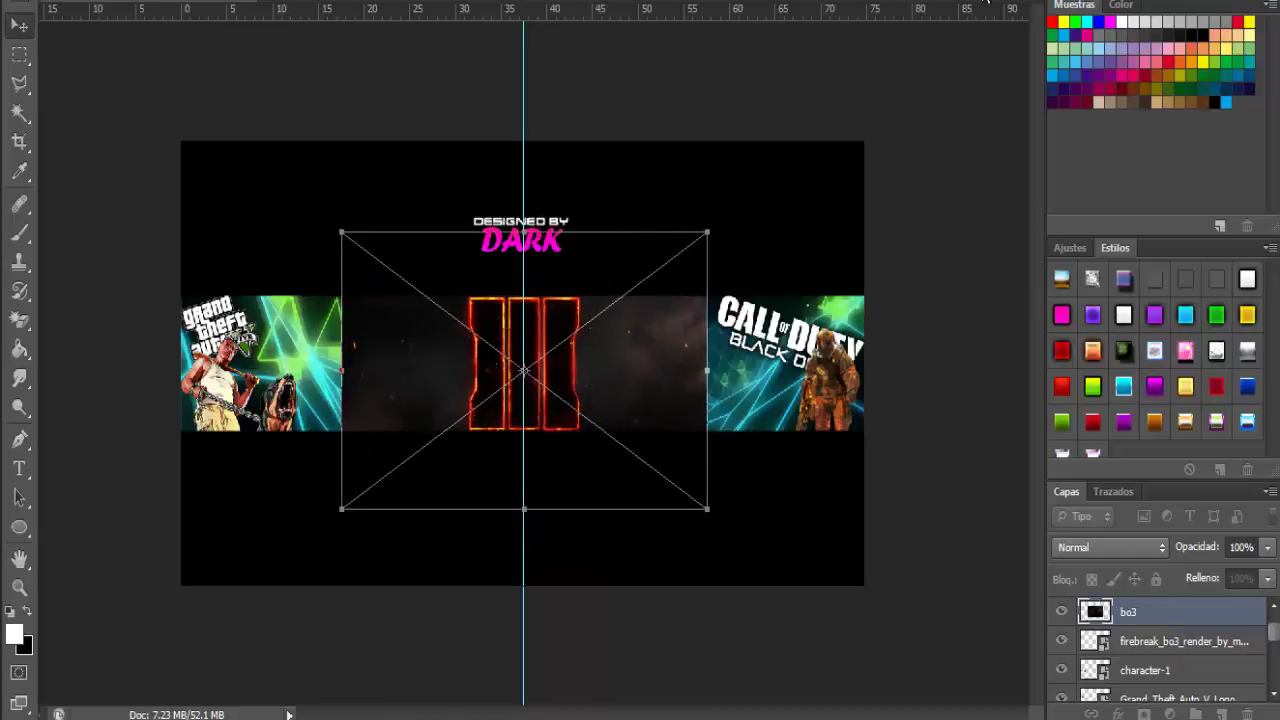
pyautogui.press('Return')
pyautogui.click(1110, 547)
pyautogui.click(1110, 190)
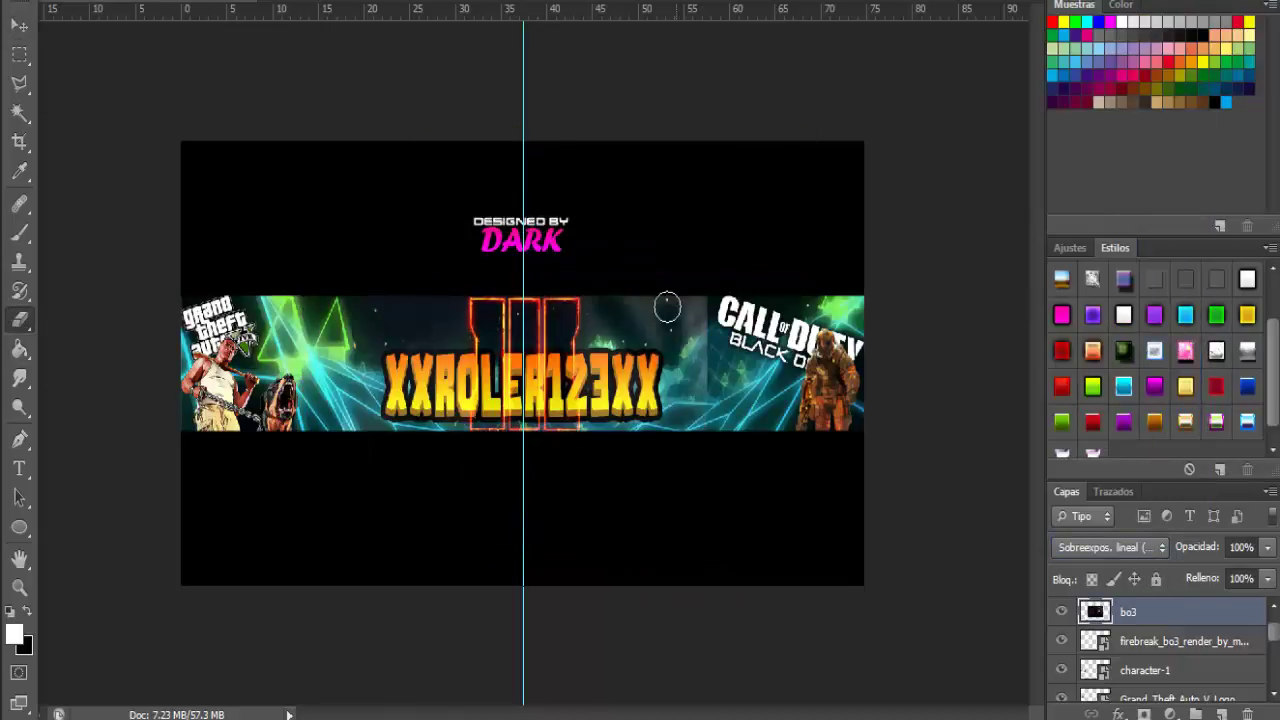
pyautogui.click(1262, 622)
# Duplicate the title layer and start a free transform on the copy
pyautogui.scroll(-2, 1153, 620)
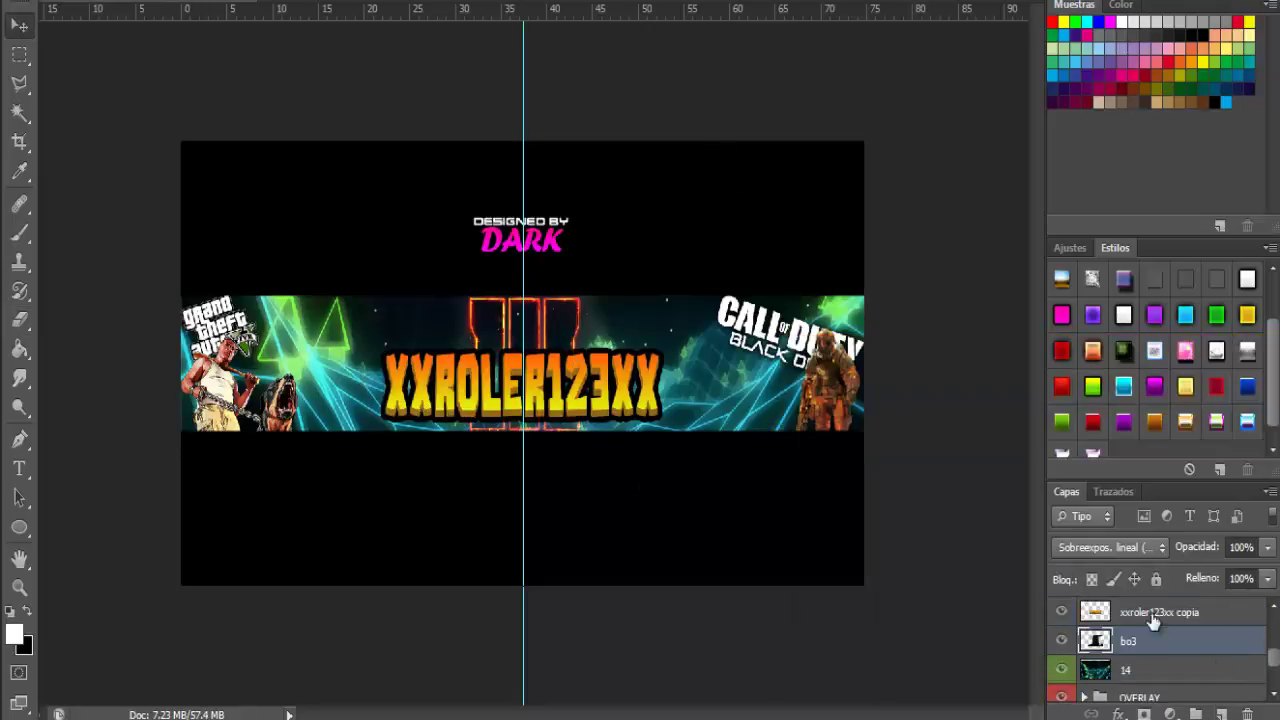
pyautogui.click(1160, 612)
pyautogui.press('v')
pyautogui.hotkey('ctrl', 'j')
pyautogui.hotkey('ctrl', 't')
# Try Flip Vertical and Perspective on the title copy, then cancel the transform
pyautogui.rightClick(620, 380)
pyautogui.click(660, 380)
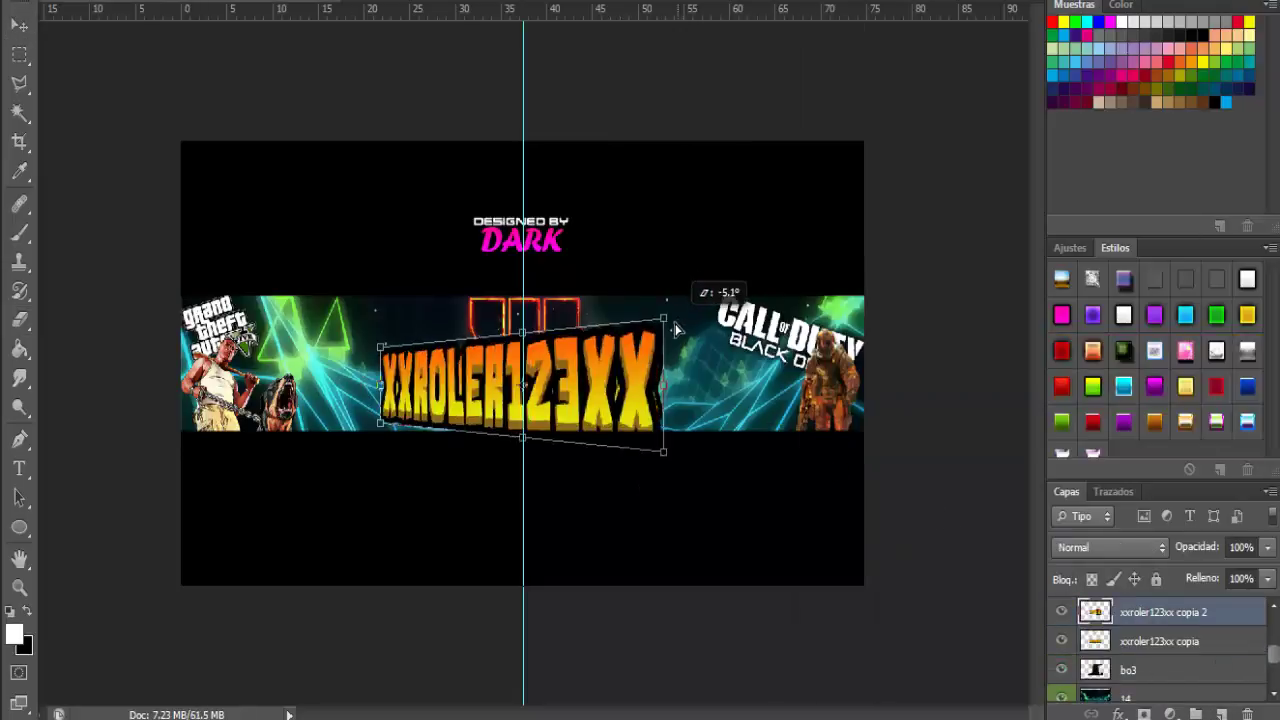
pyautogui.rightClick(600, 380)
pyautogui.click(703, 169)
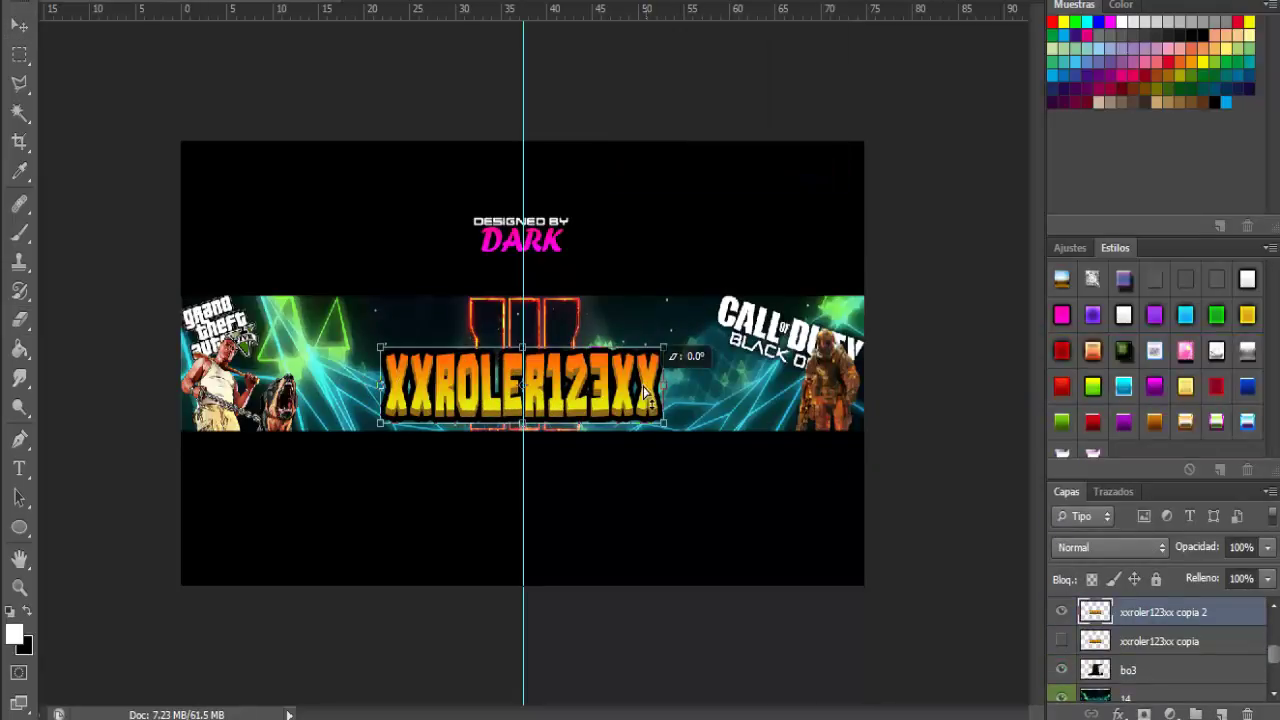
pyautogui.moveTo(380, 424)
pyautogui.mouseDown()
pyautogui.moveTo(403, 421)
pyautogui.moveTo(297, 449)
pyautogui.mouseUp()
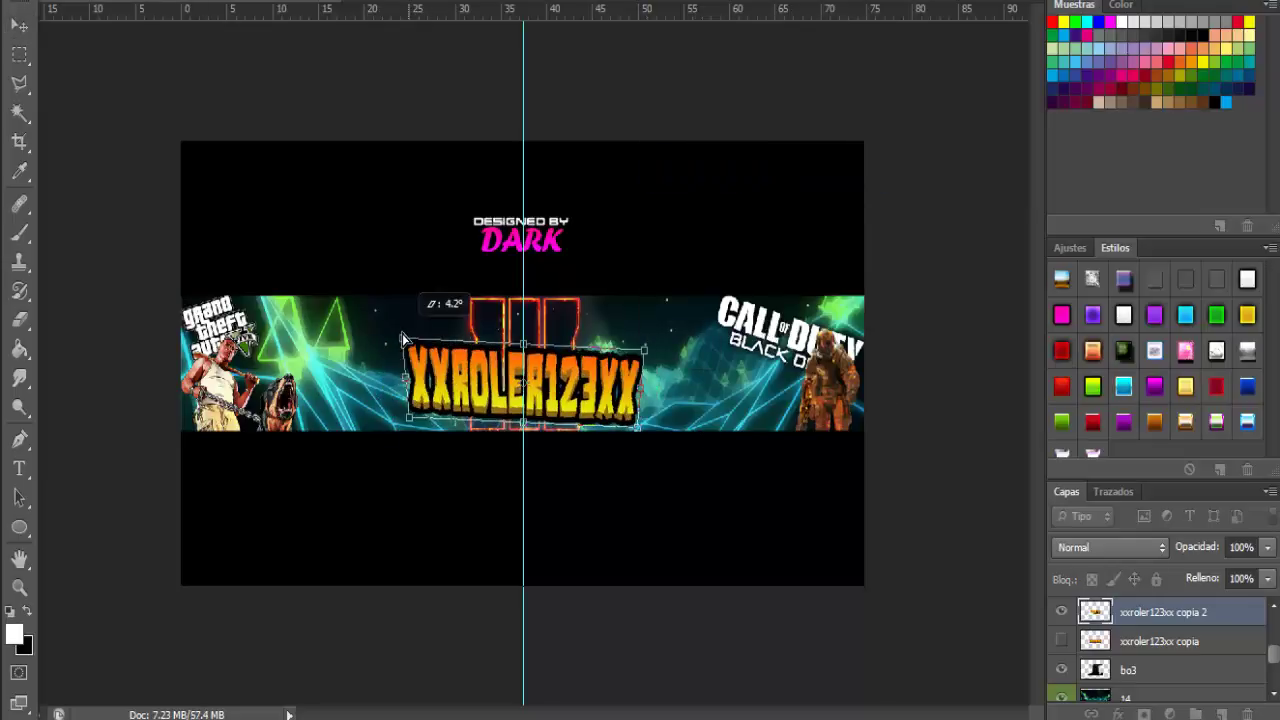
pyautogui.moveTo(616, 333); pyautogui.dragTo(575, 246)
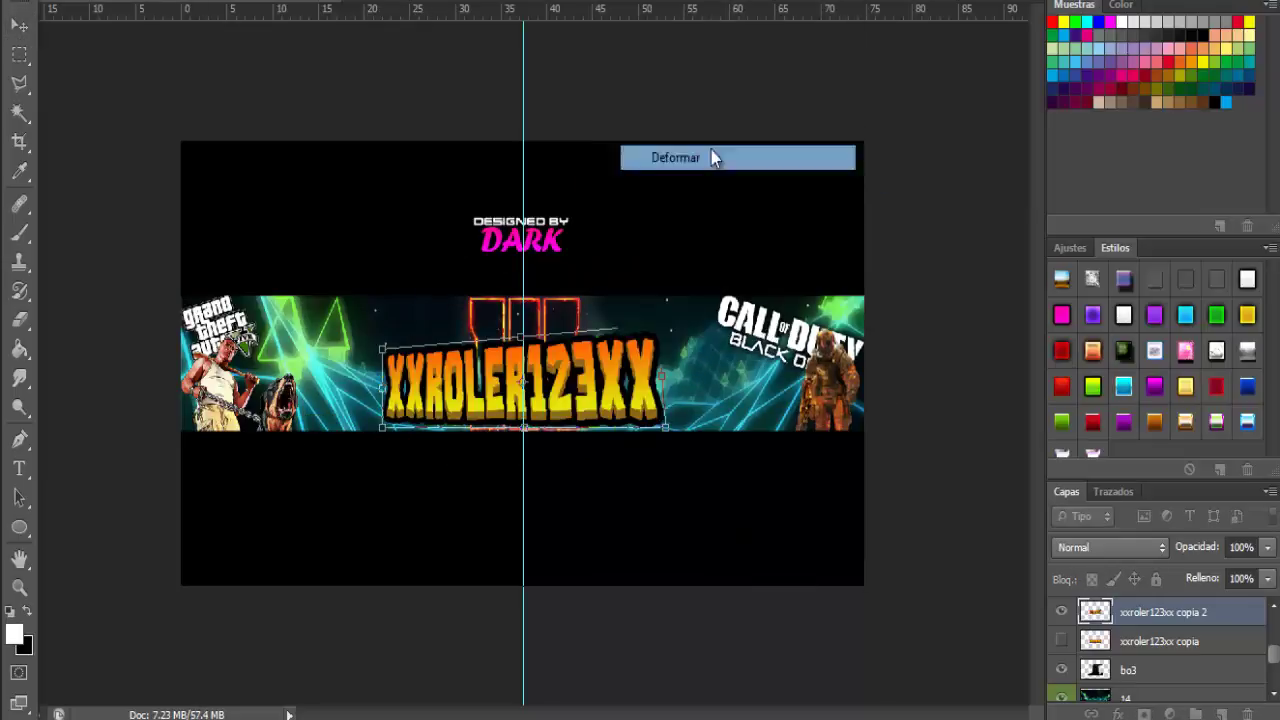
pyautogui.moveTo(711, 150); pyautogui.dragTo(600, 491)
pyautogui.press('Escape')
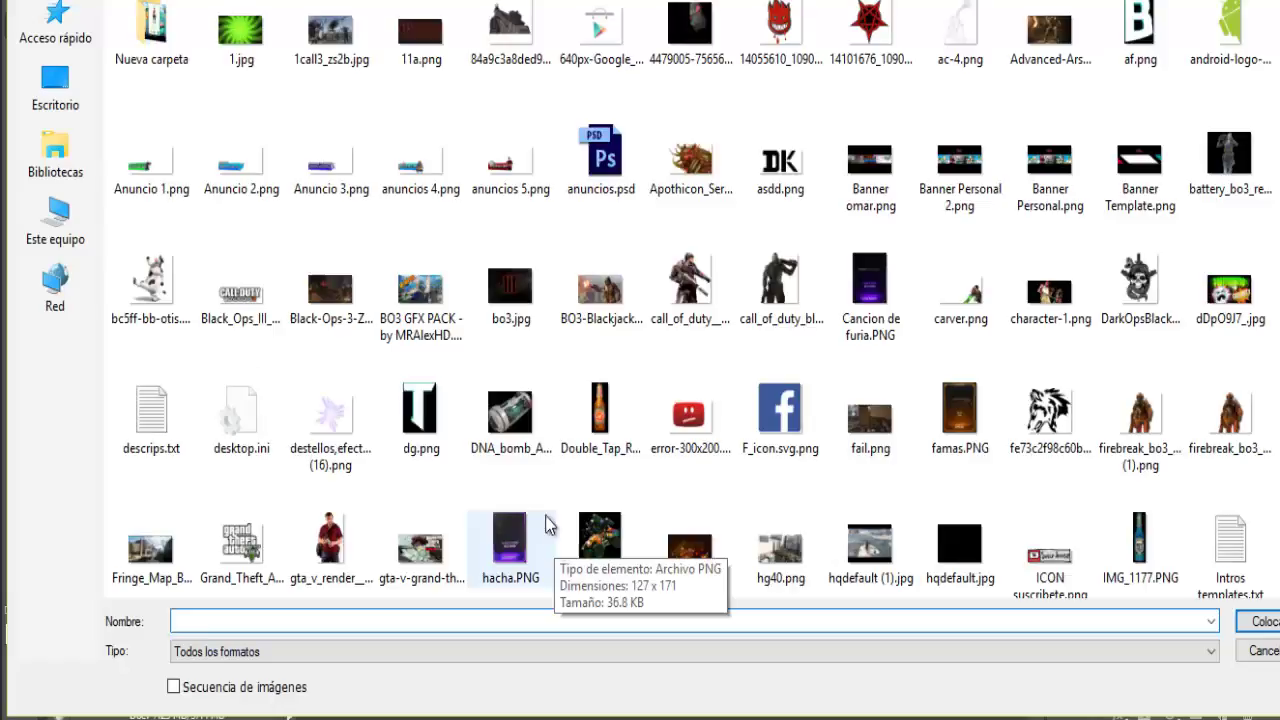
# Position the gray COD soldier render on the right and hide the game logos
pyautogui.press('Return')
pyautogui.scroll(3, 1150, 630)
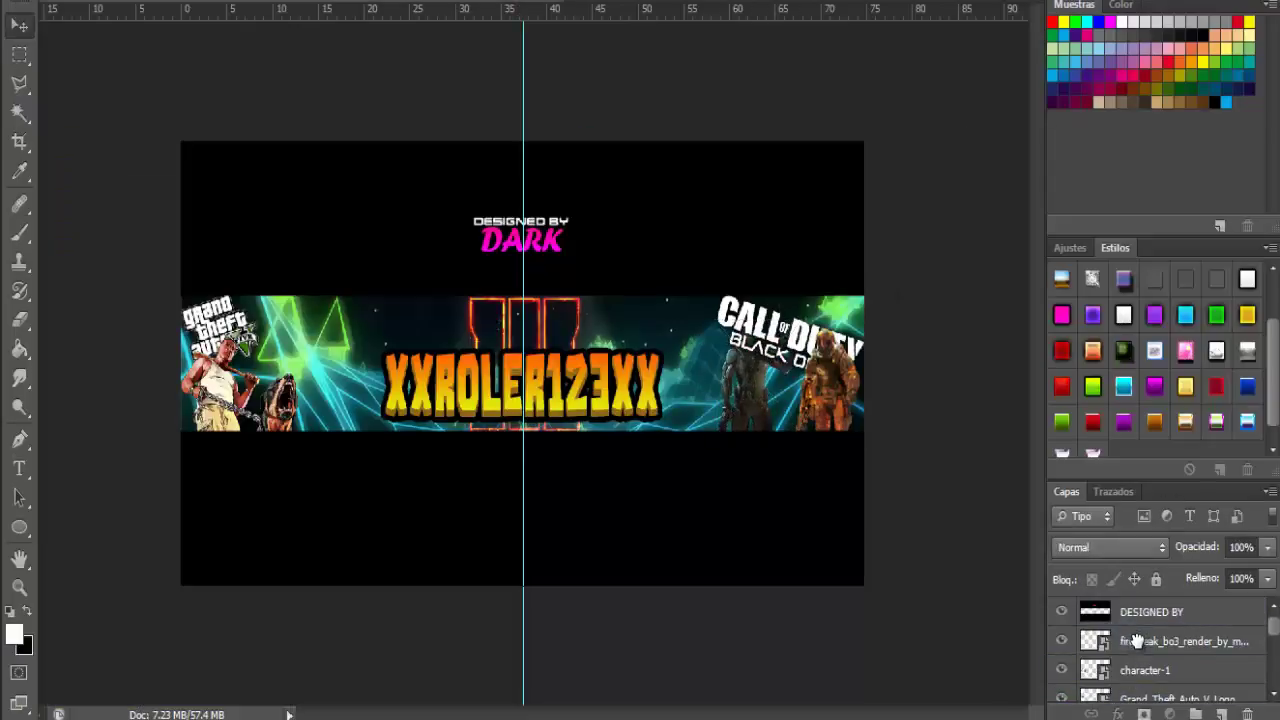
pyautogui.moveTo(768, 428); pyautogui.dragTo(770, 428)
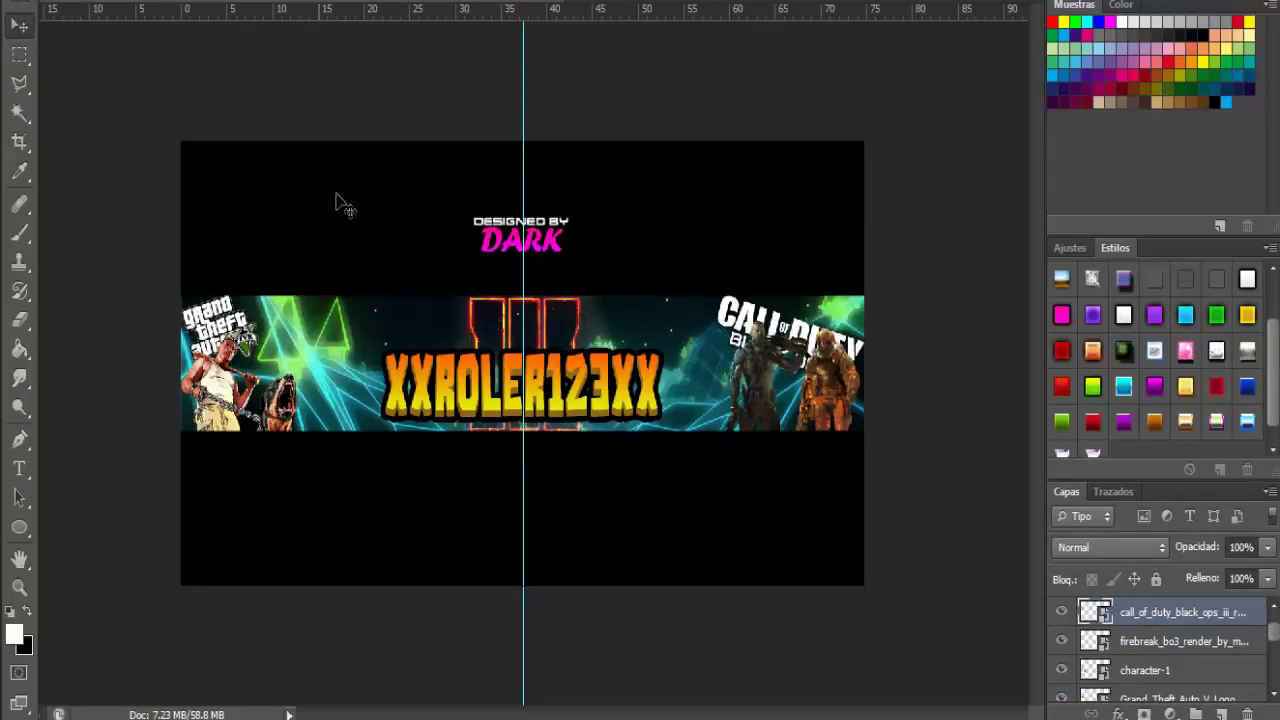
pyautogui.moveTo(1180, 612); pyautogui.dragTo(1053, 655)
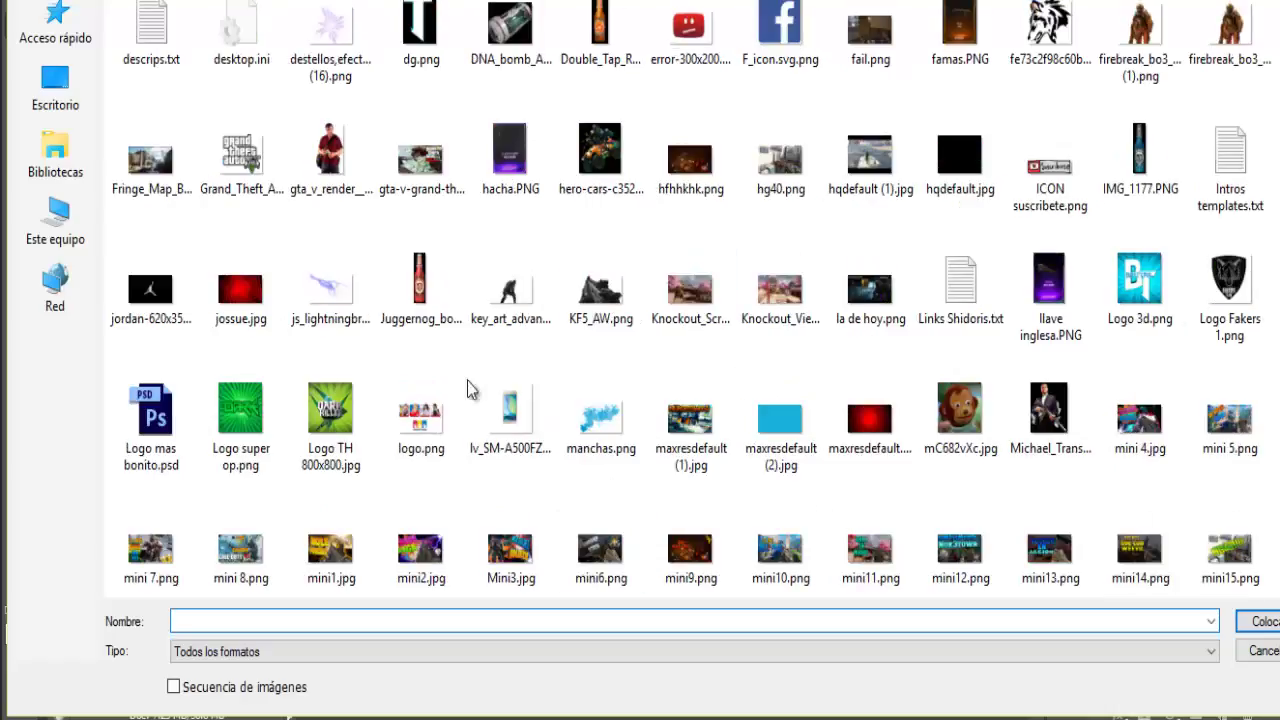
# Place the seraph soldier render beside the other soldiers
pyautogui.scroll(-5, 467, 381)
pyautogui.doubleClick(467, 381)
pyautogui.press('Return')
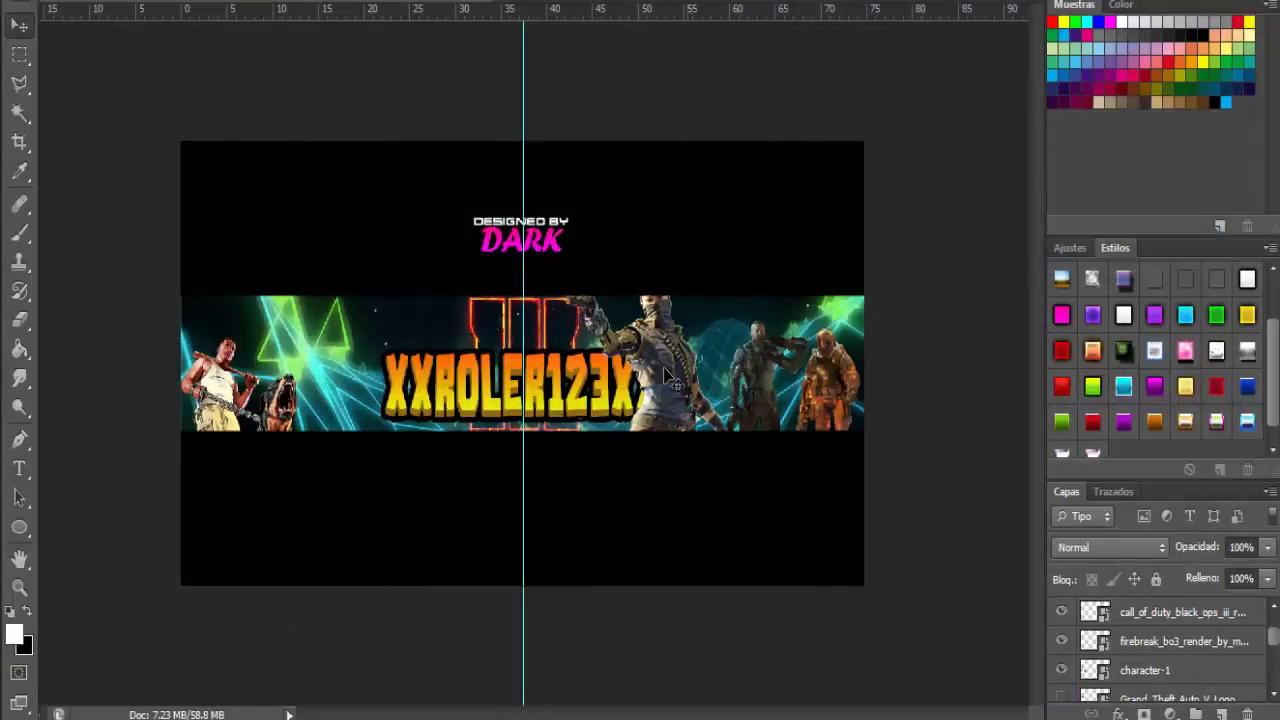
pyautogui.moveTo(668, 375); pyautogui.dragTo(698, 373)
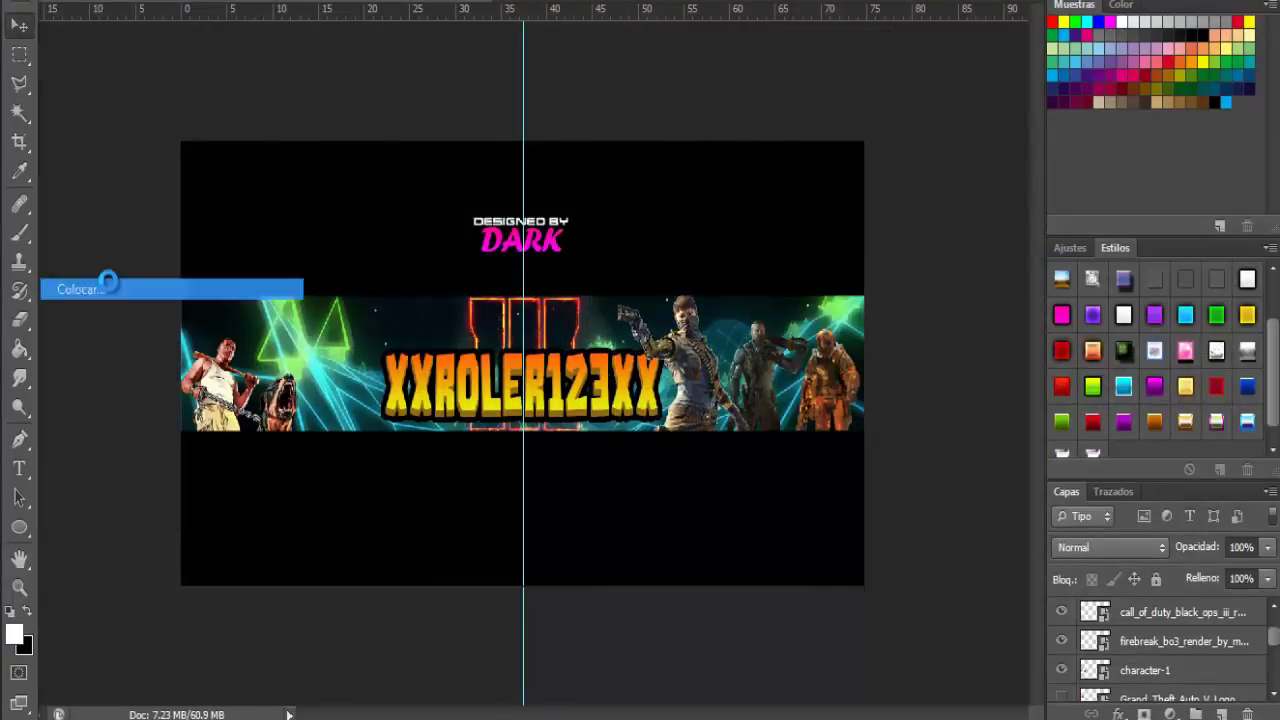
# Place the red-shirted GTA Michael render at the banner's left
pyautogui.click(107, 284)
pyautogui.scroll(-5, 1002, 411)
pyautogui.scroll(-5, 1002, 411)
pyautogui.scroll(1, 970, 535)
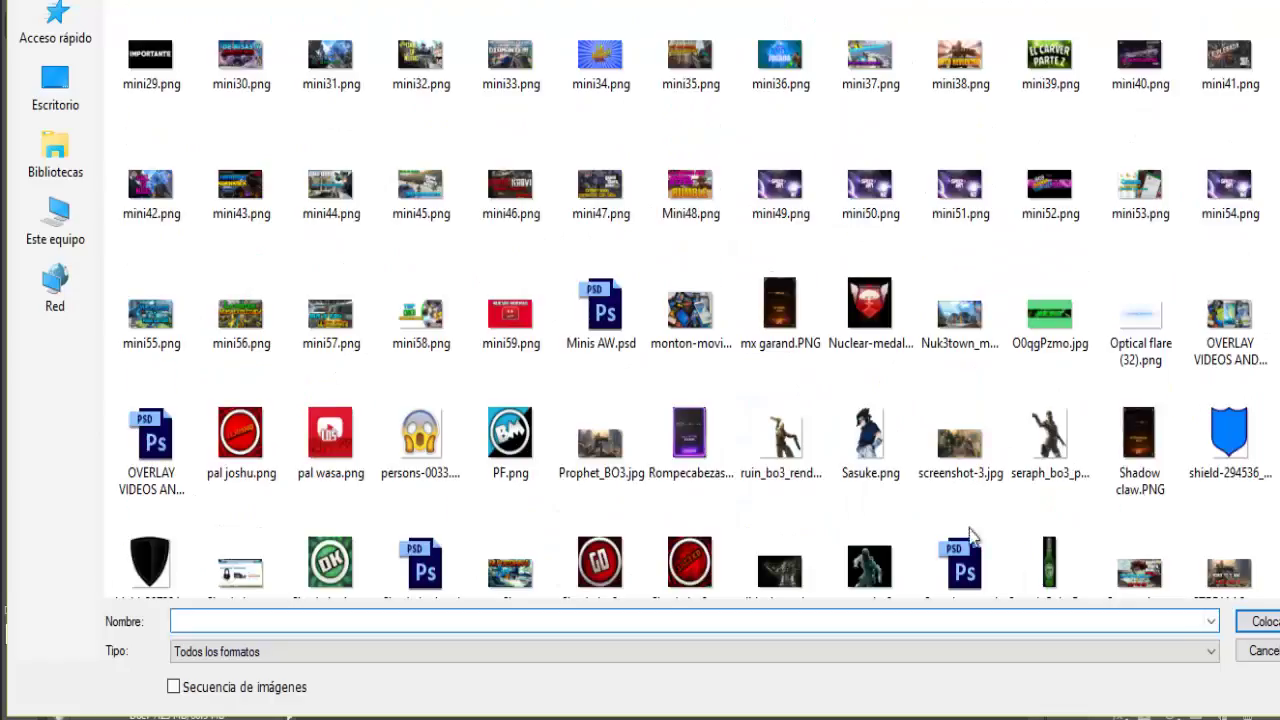
pyautogui.scroll(-5, 970, 535)
pyautogui.doubleClick(331, 350)
pyautogui.moveTo(530, 330); pyautogui.dragTo(370, 378)
pyautogui.press('Return')
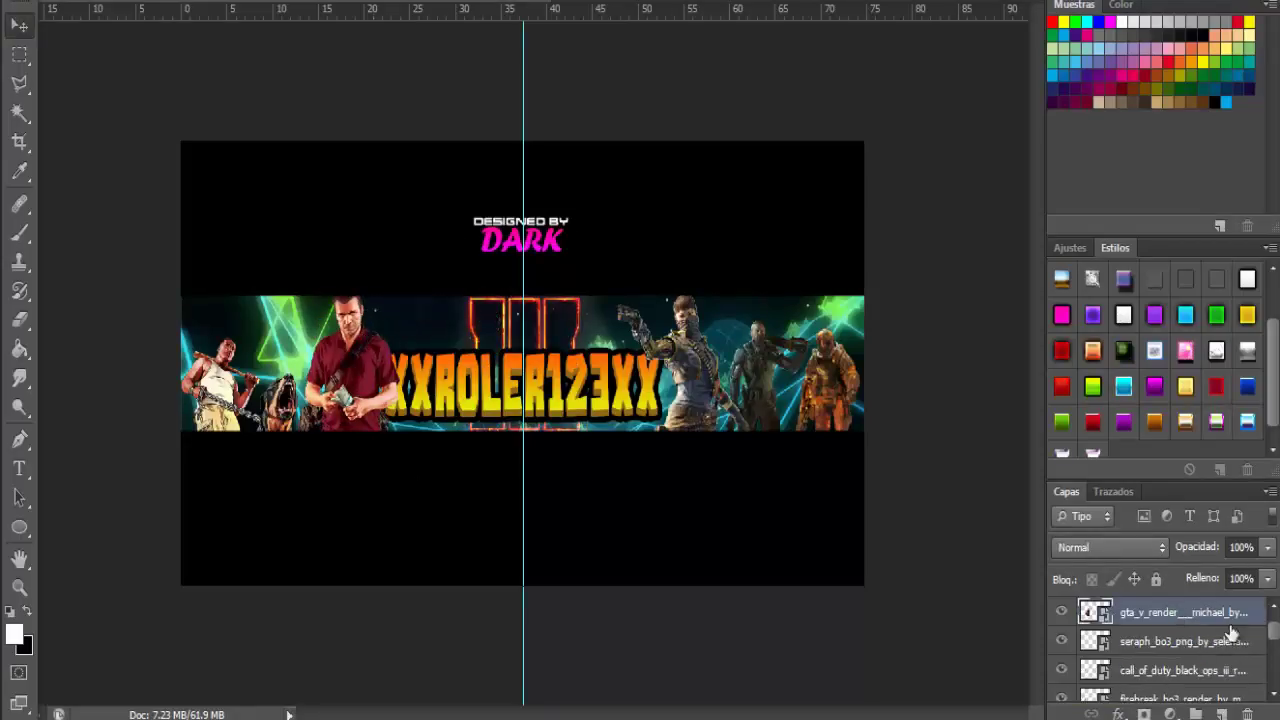
# Move the title layer above the GTA render and nudge it slightly up
pyautogui.scroll(1, 1230, 632)
pyautogui.scroll(-3, 1230, 632)
pyautogui.moveTo(1160, 609); pyautogui.dragTo(1160, 632)
pyautogui.moveTo(515, 383); pyautogui.dragTo(517, 367)
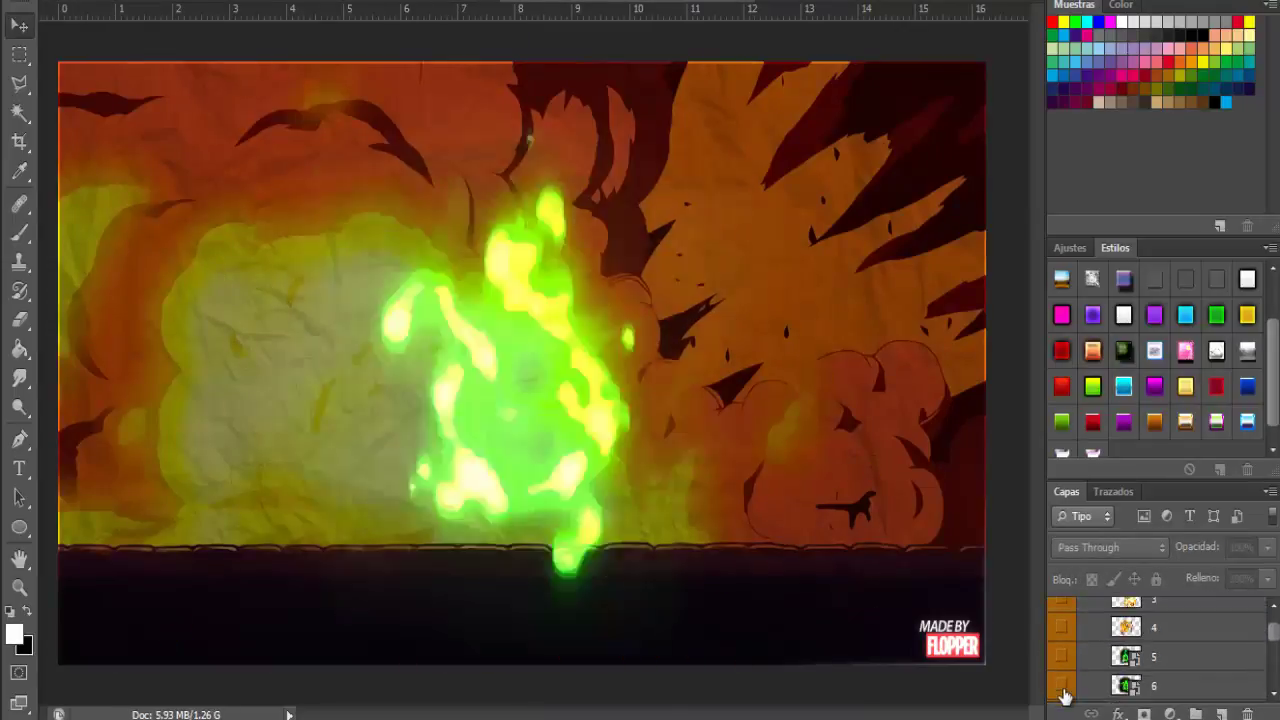
# Bring flame glow layer 31 into the banner at 71% opacity
pyautogui.moveTo(1063, 695); pyautogui.dragTo(1059, 680)
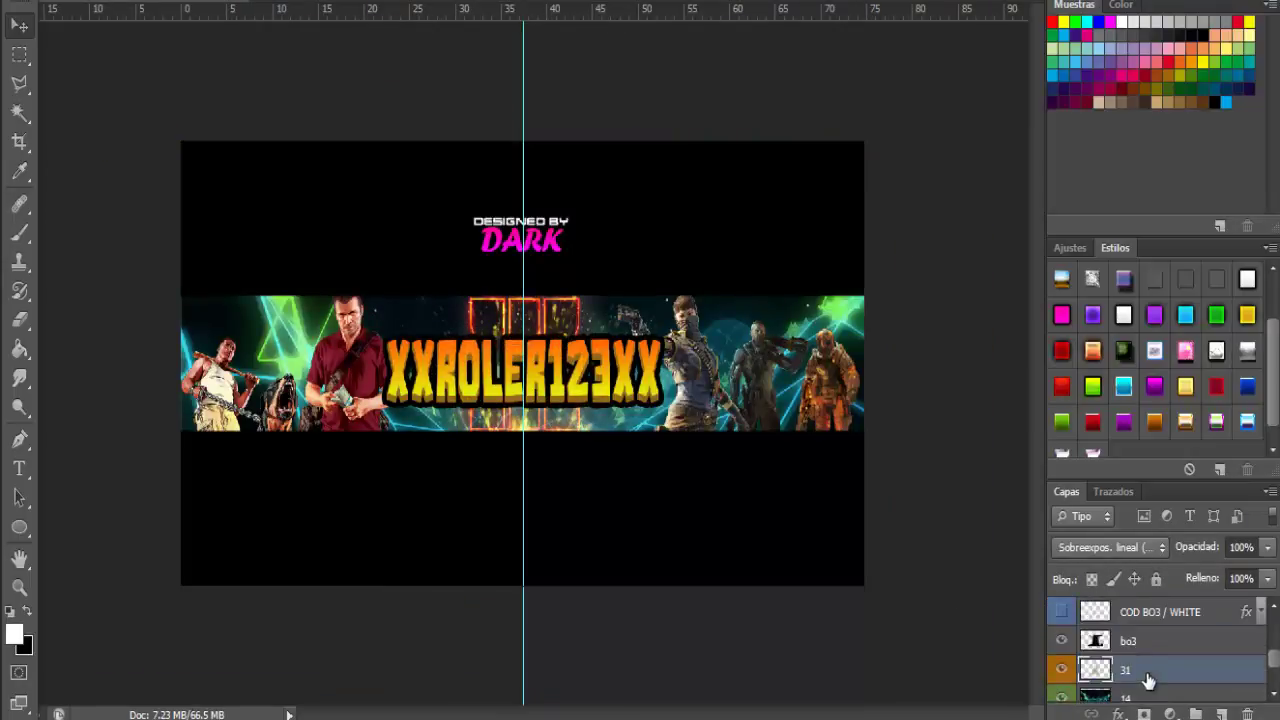
pyautogui.click(1150, 682)
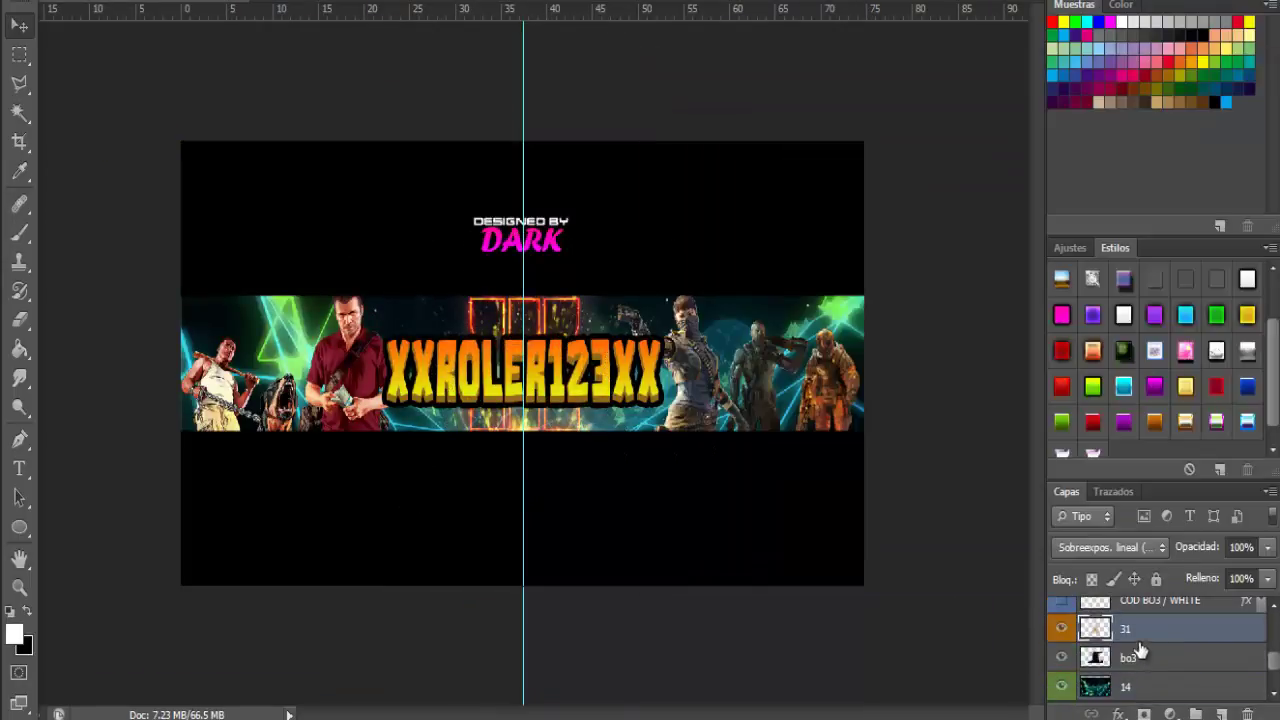
pyautogui.moveTo(1267, 547); pyautogui.dragTo(1213, 565)
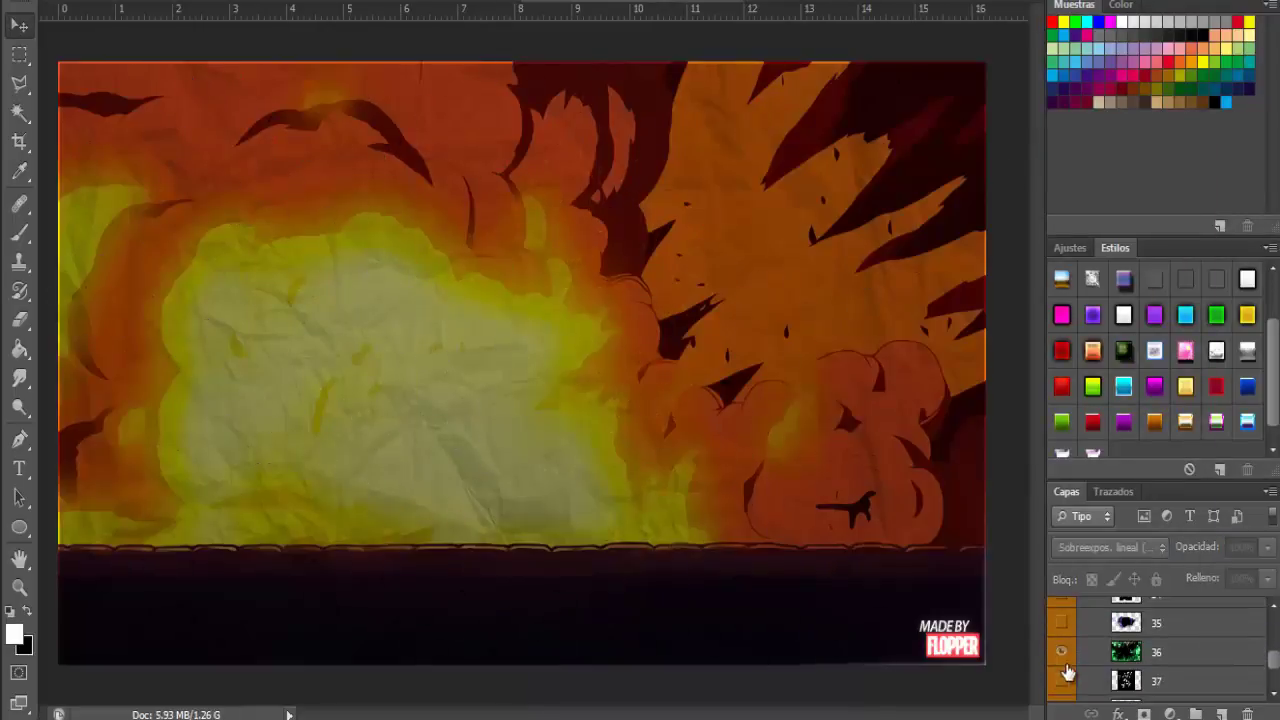
# Add lightning layers 39 and 13, placed below the soldier render and moved up
pyautogui.click(1062, 654)
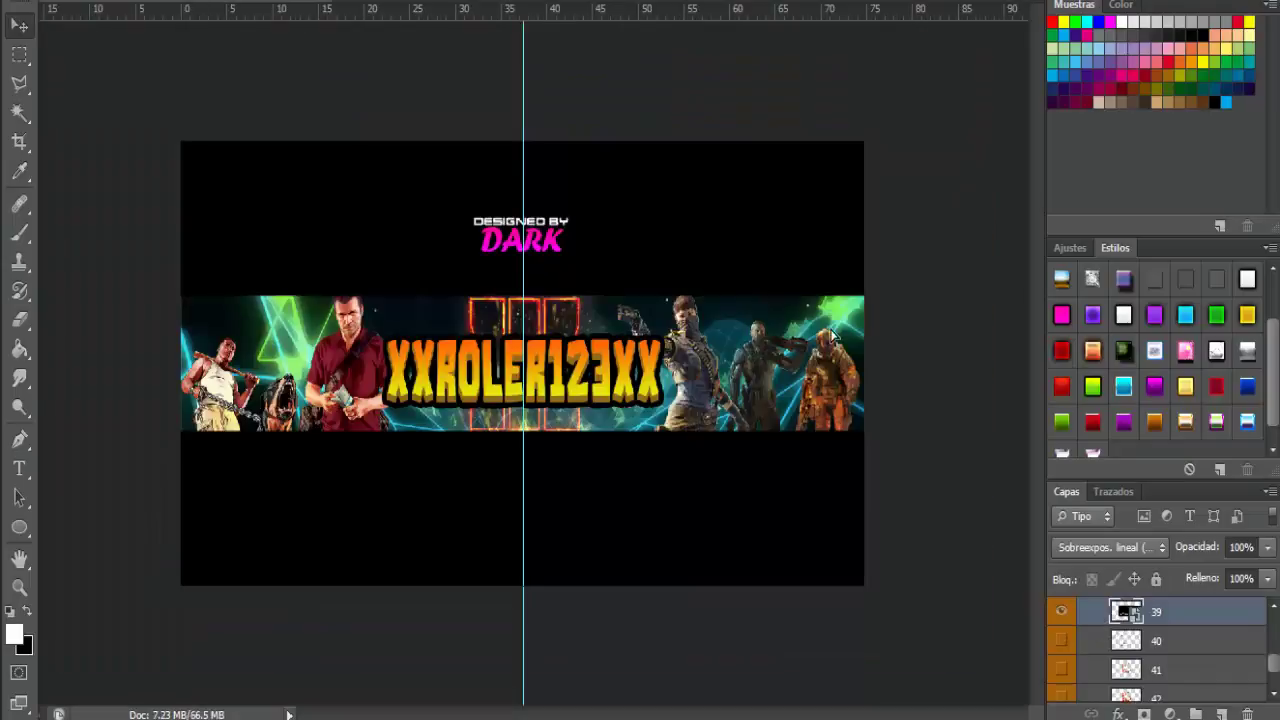
pyautogui.moveTo(1185, 655); pyautogui.dragTo(1197, 683)
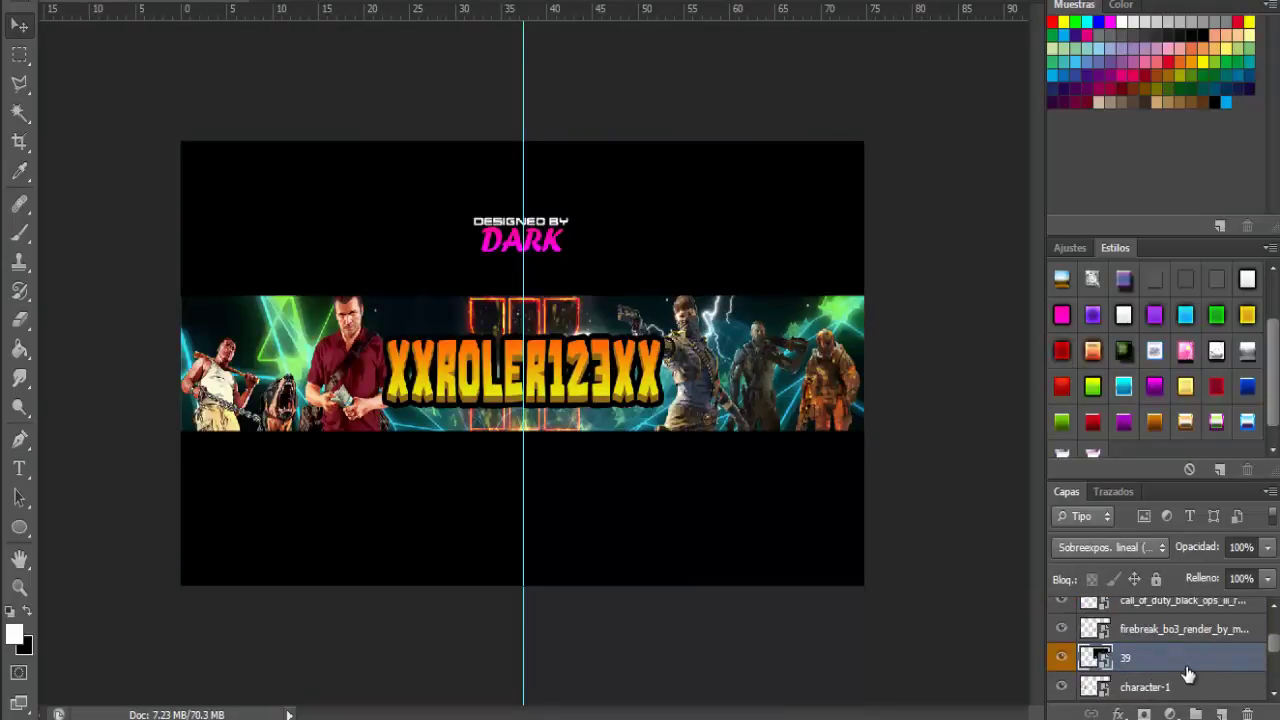
pyautogui.moveTo(730, 355); pyautogui.dragTo(734, 348)
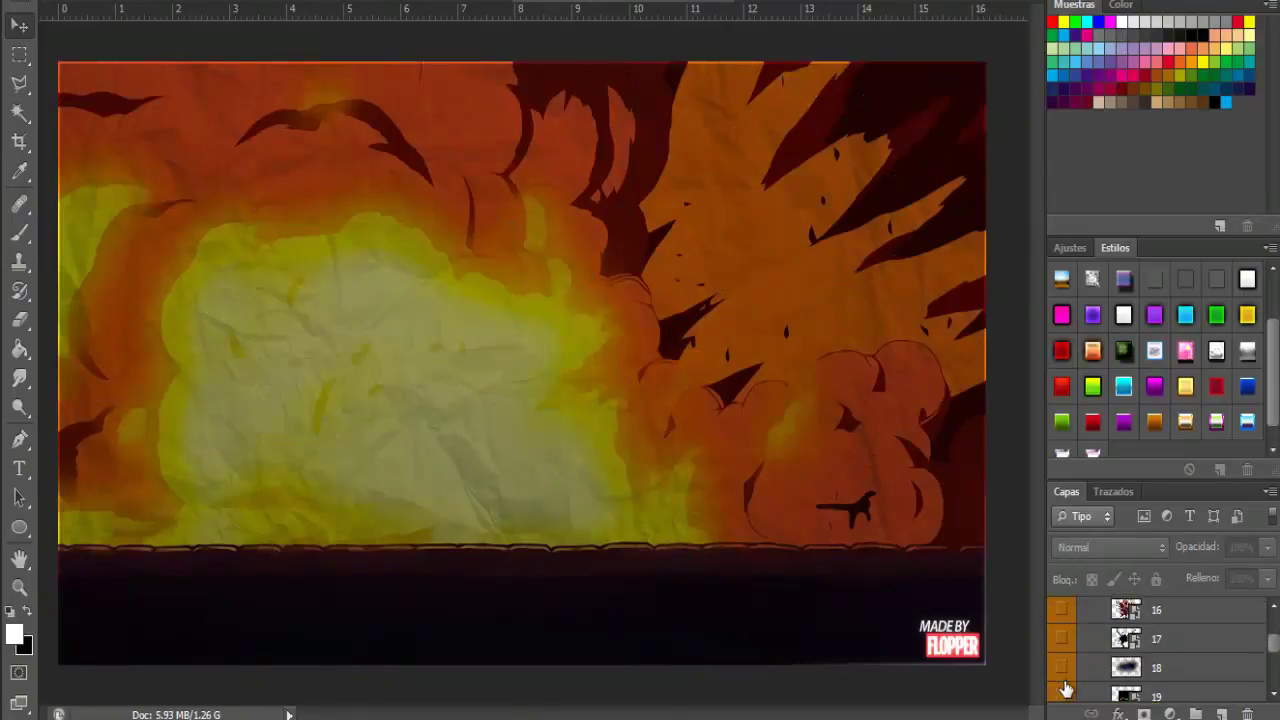
pyautogui.click(1061, 656)
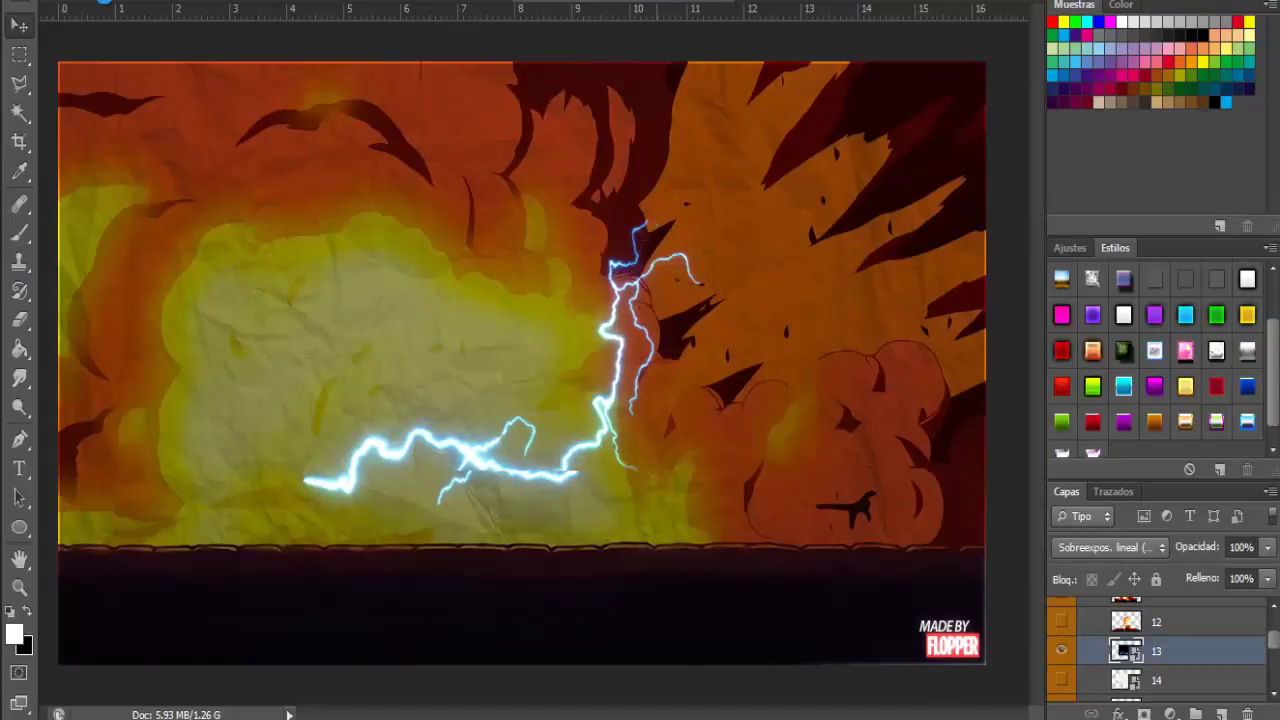
pyautogui.click(1126, 651)
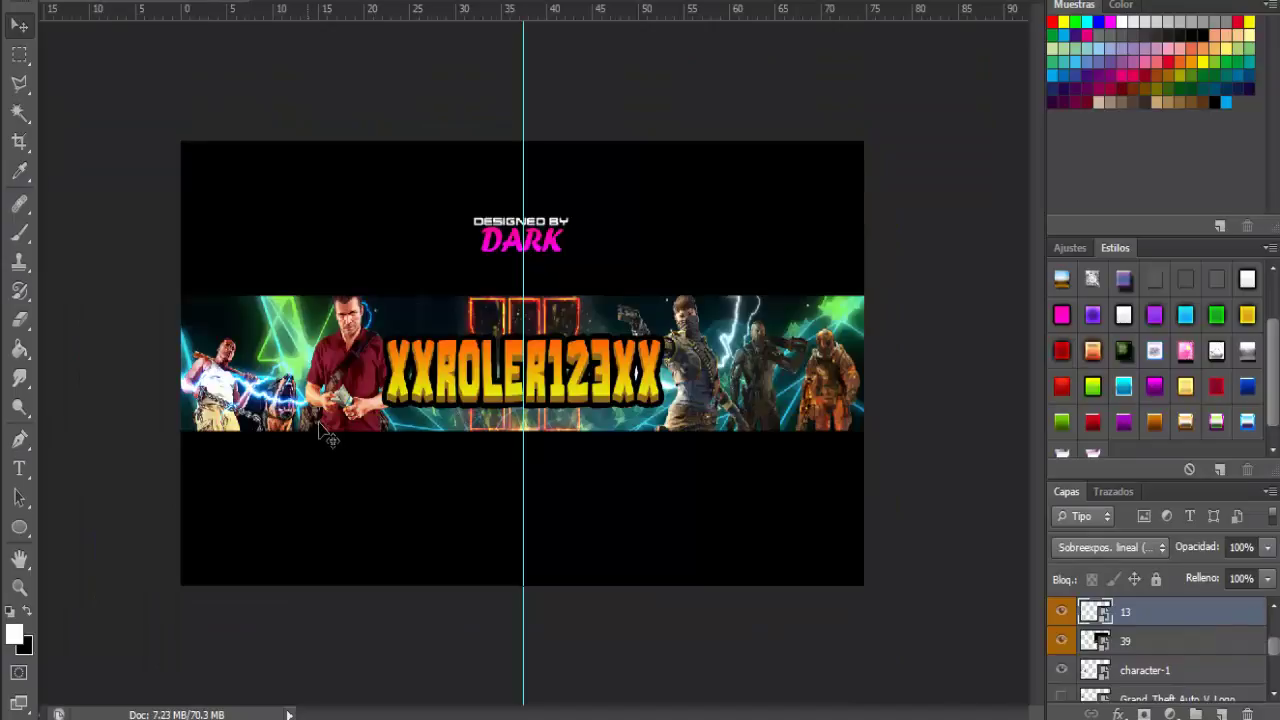
# Enlarge and reshape lightning layer 13 so its blue bolts spread across the banner's left half
pyautogui.scroll(2, 1258, 676)
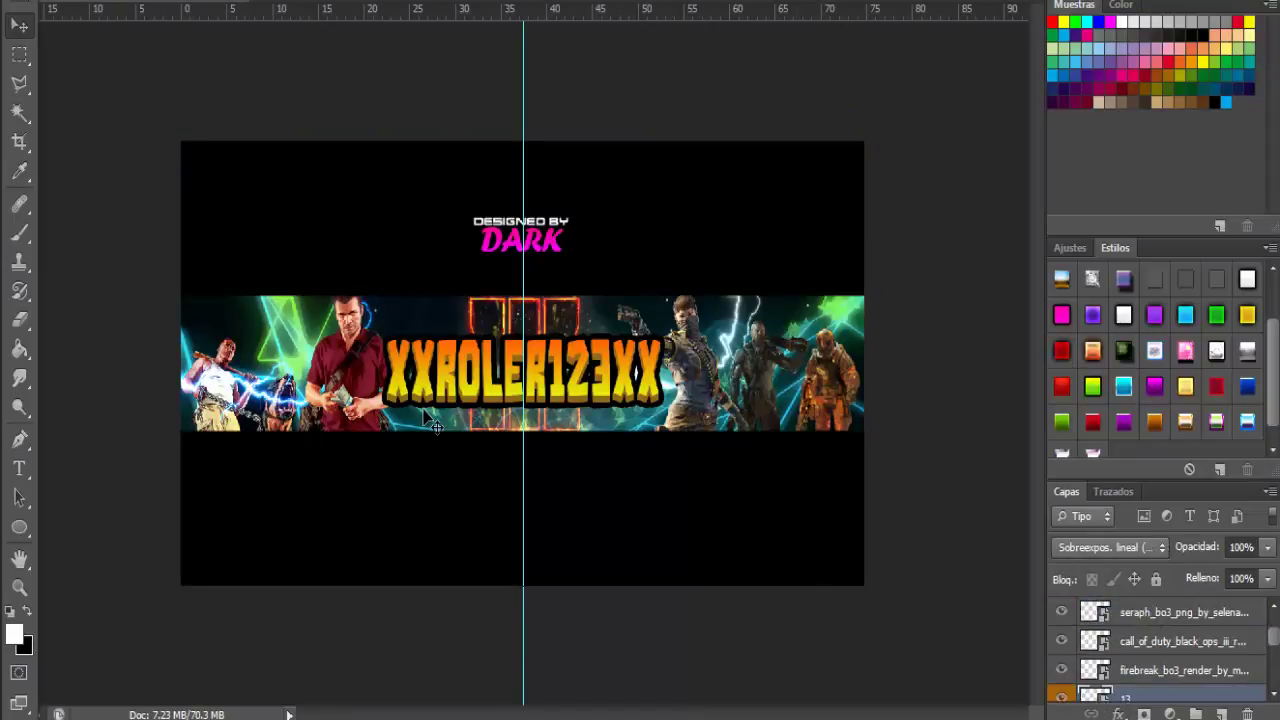
pyautogui.press('t')
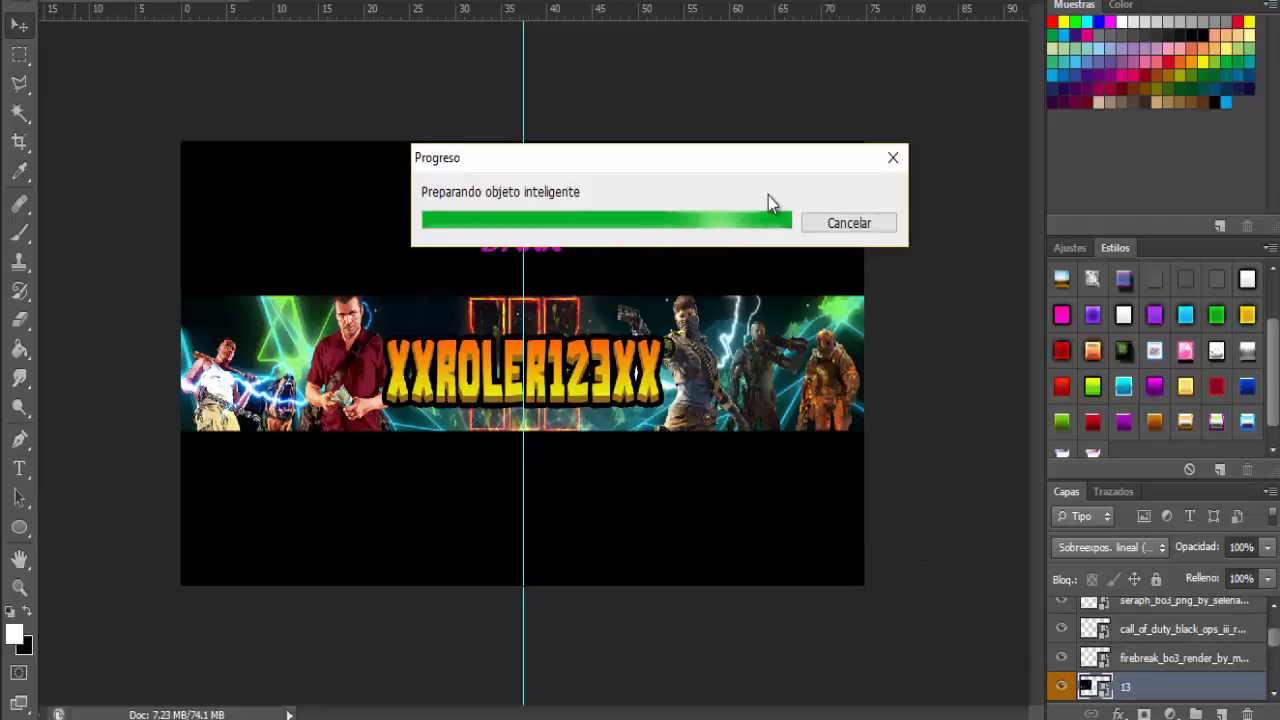
pyautogui.rightClick(445, 312)
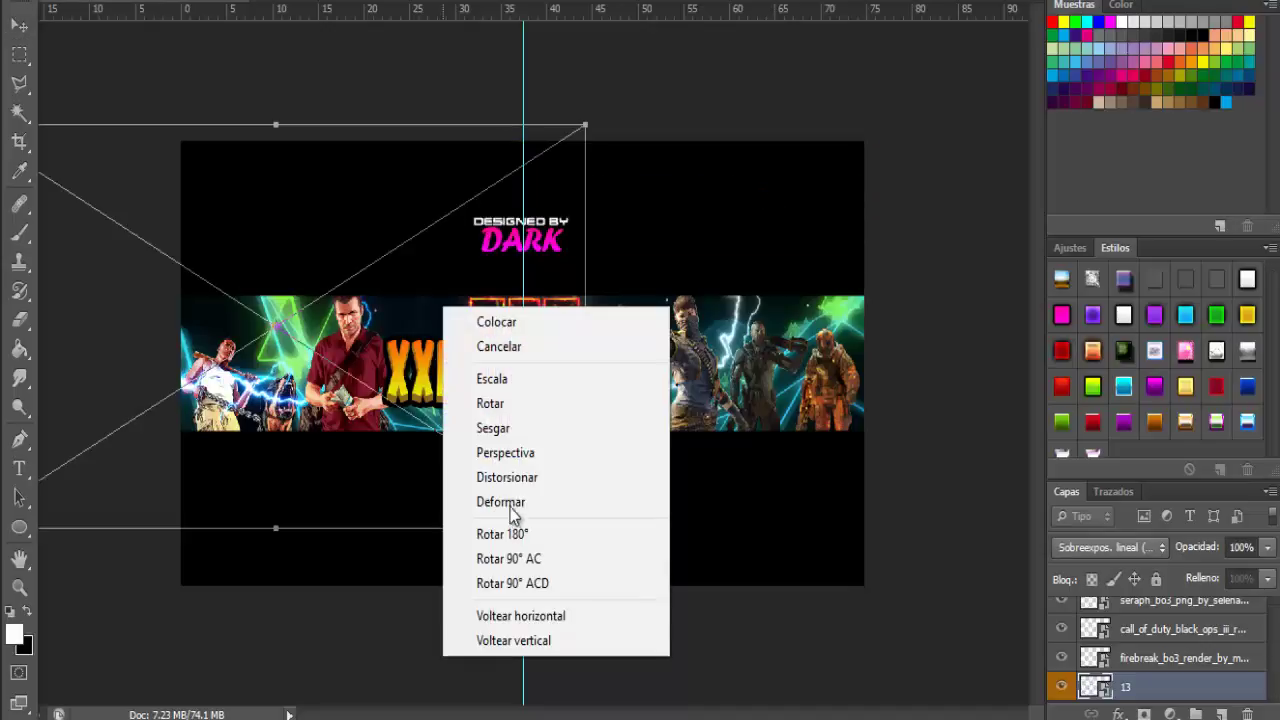
pyautogui.click(529, 620)
pyautogui.rightClick(362, 66)
pyautogui.click(494, 378)
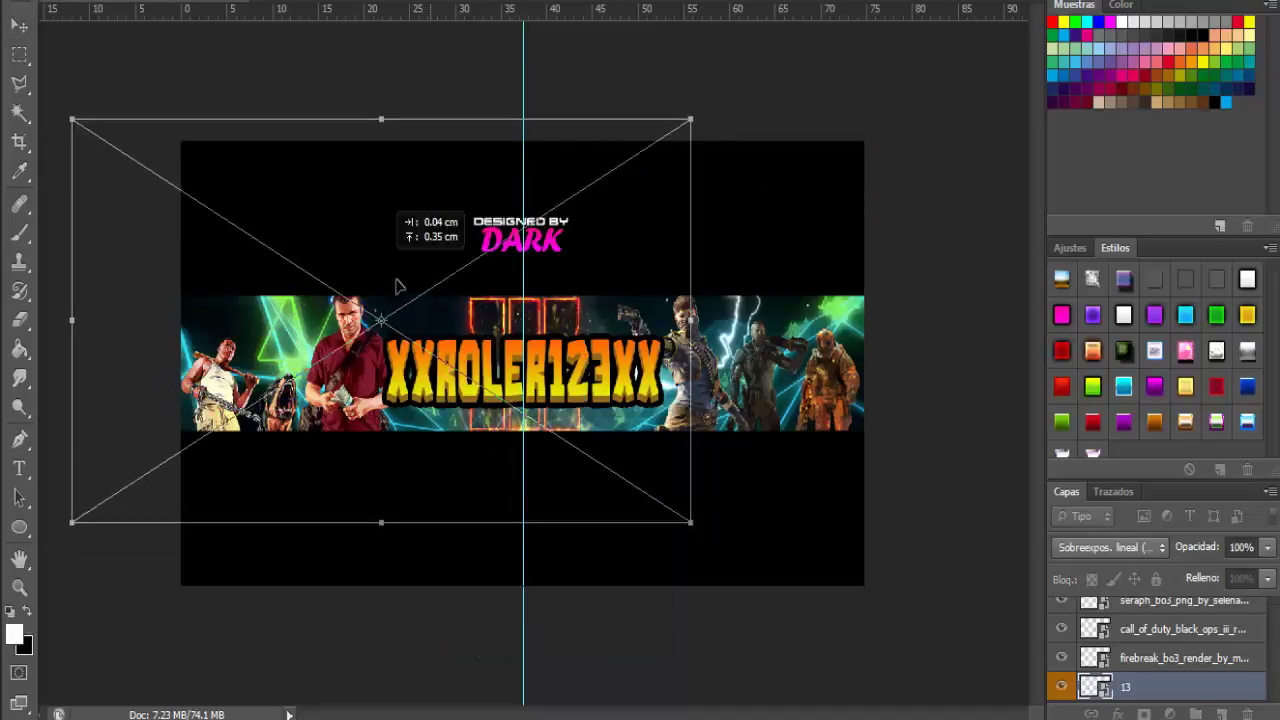
pyautogui.moveTo(354, 272); pyautogui.dragTo(400, 290)
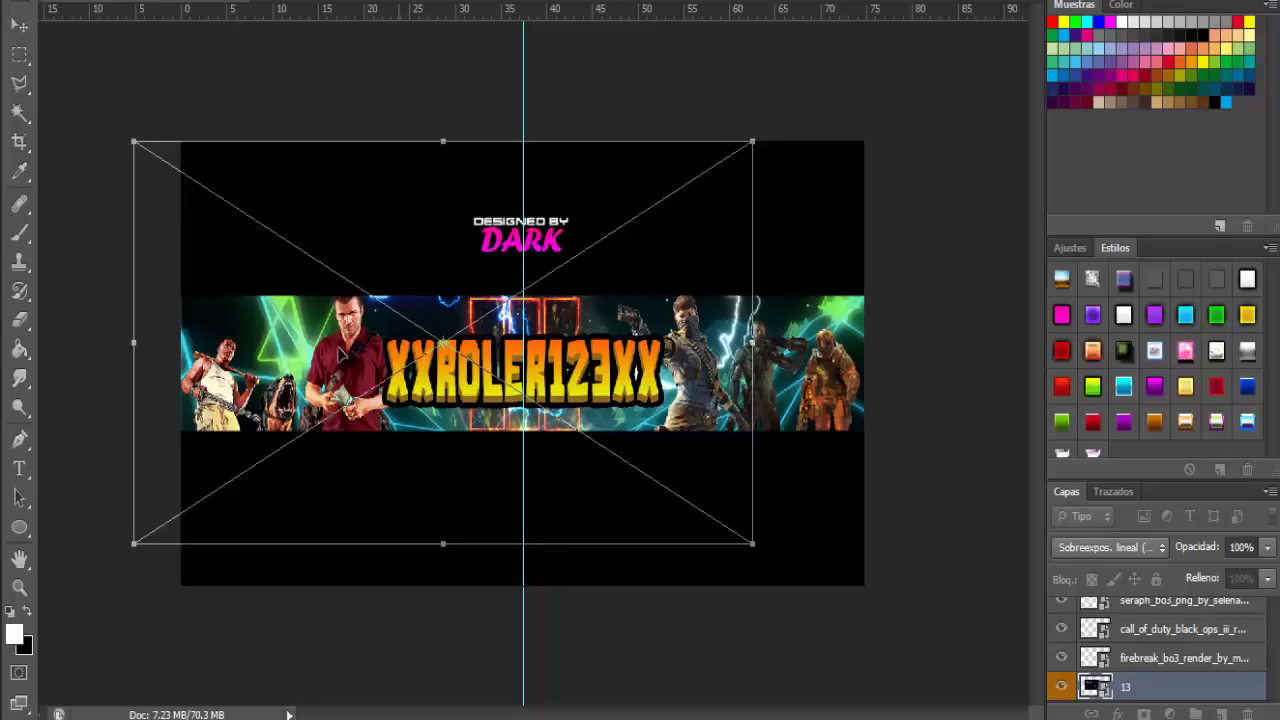
pyautogui.moveTo(340, 353)
pyautogui.mouseDown()
pyautogui.moveTo(437, 357)
pyautogui.moveTo(424, 391)
pyautogui.mouseUp()
pyautogui.rightClick(430, 336)
pyautogui.click(480, 518)
pyautogui.press('Return')
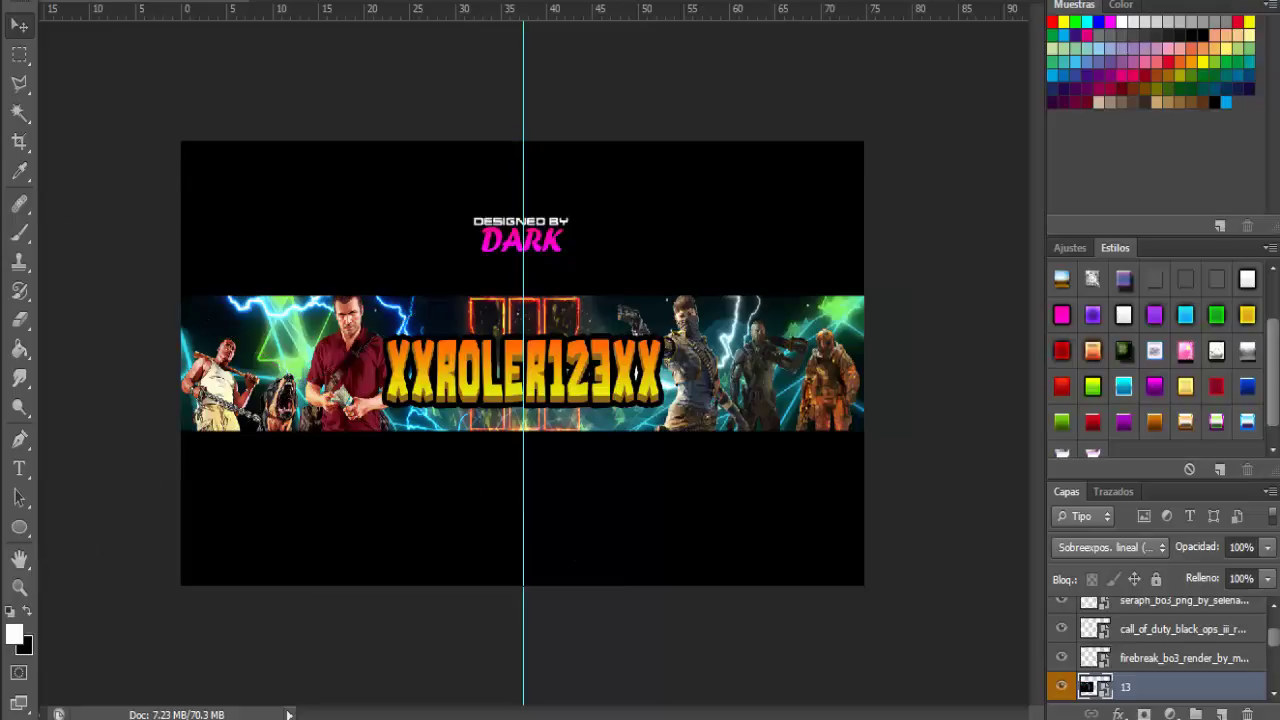
# Place the Optical flare image into the banner
pyautogui.scroll(-3, 1268, 645)
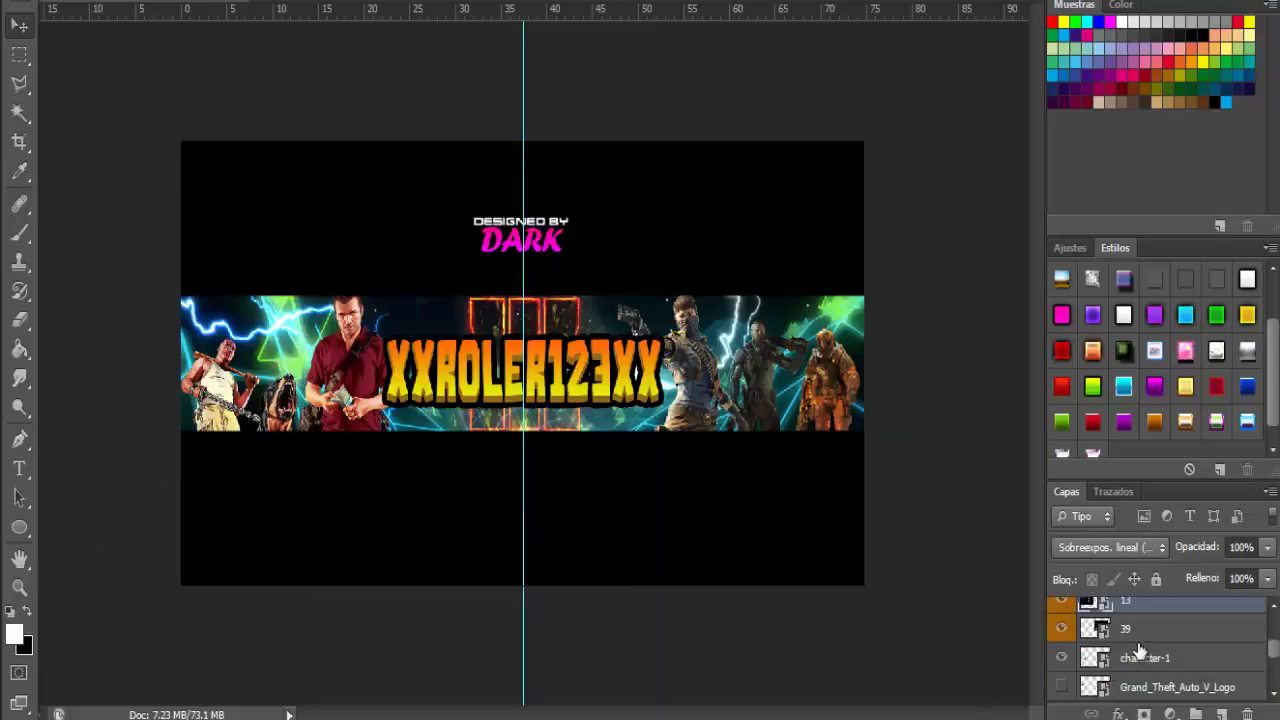
pyautogui.click(180, 295)
pyautogui.scroll(-2, 671, 560)
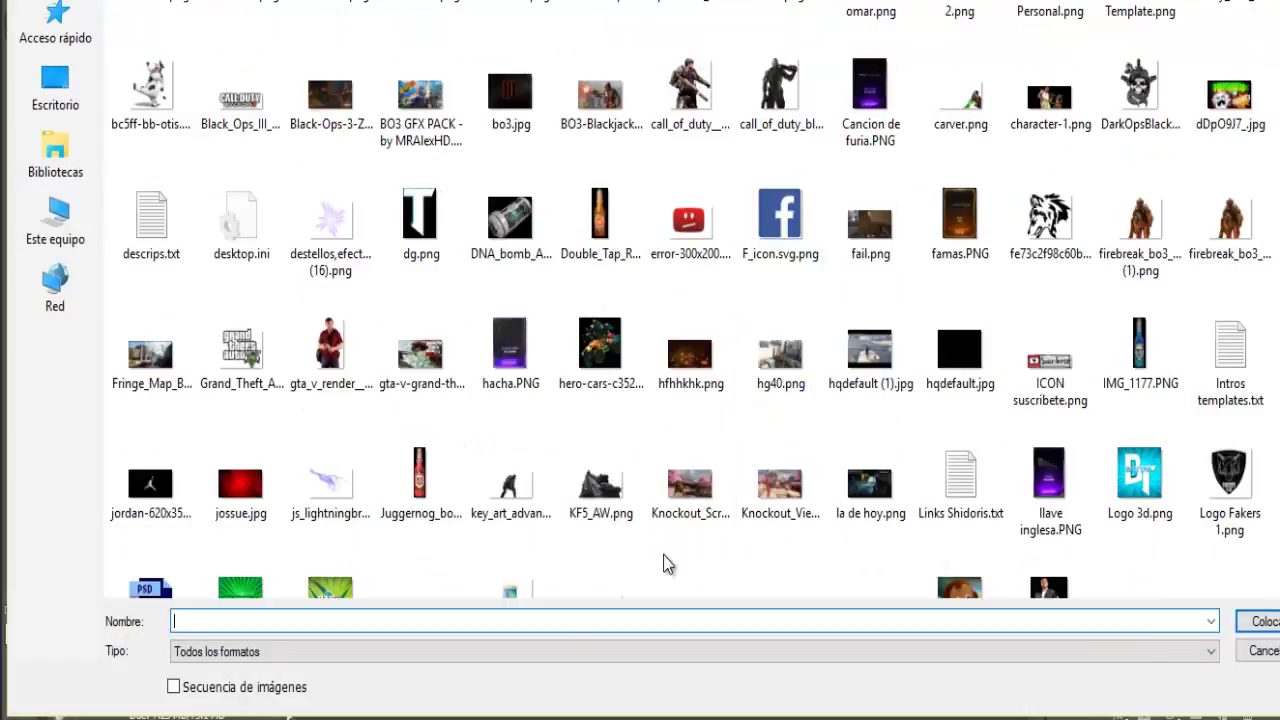
pyautogui.scroll(-3, 668, 540)
pyautogui.scroll(-2, 668, 540)
pyautogui.scroll(5, 245, 270)
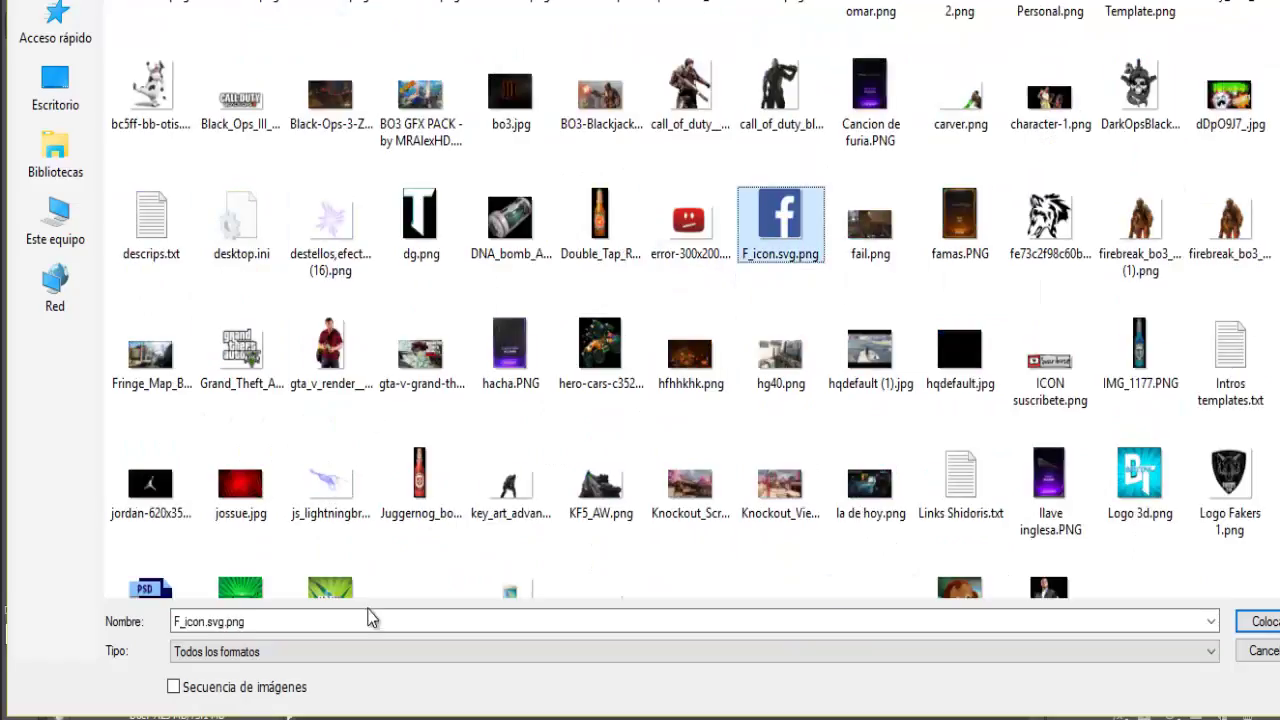
pyautogui.scroll(-10, 432, 286)
pyautogui.click(969, 115)
pyautogui.doubleClick(1051, 110)
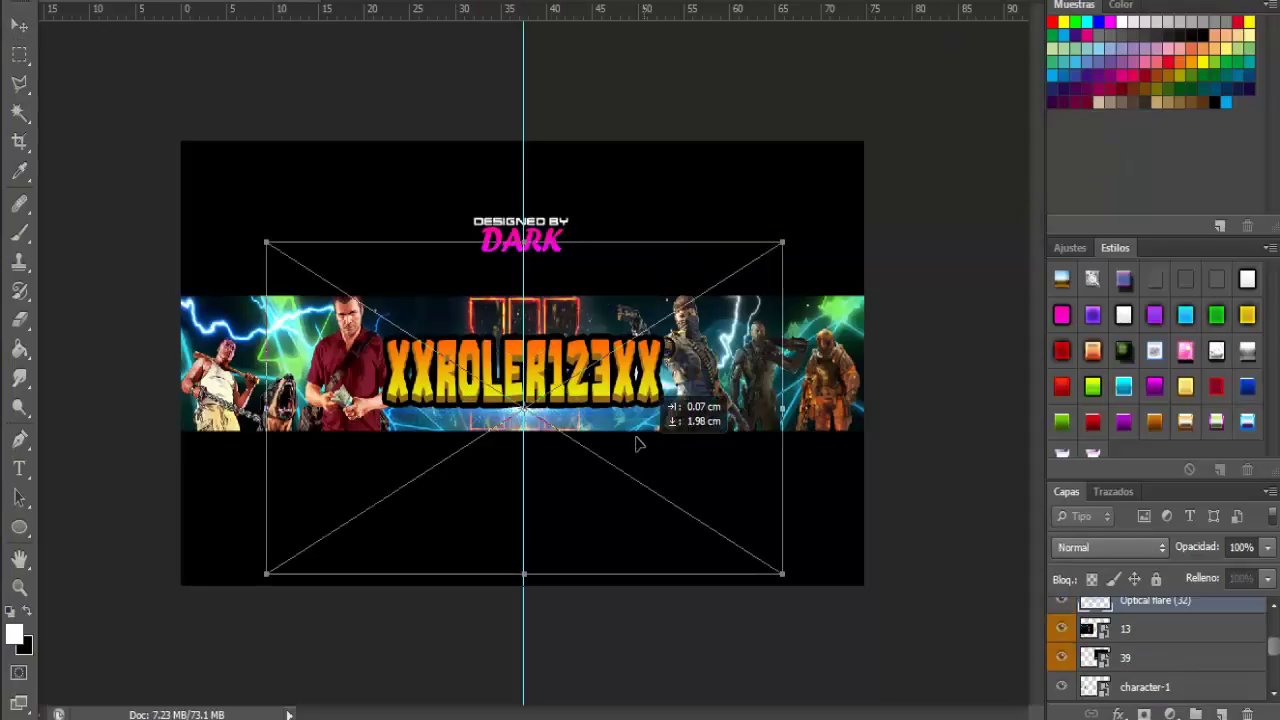
pyautogui.scroll(3, 1183, 690)
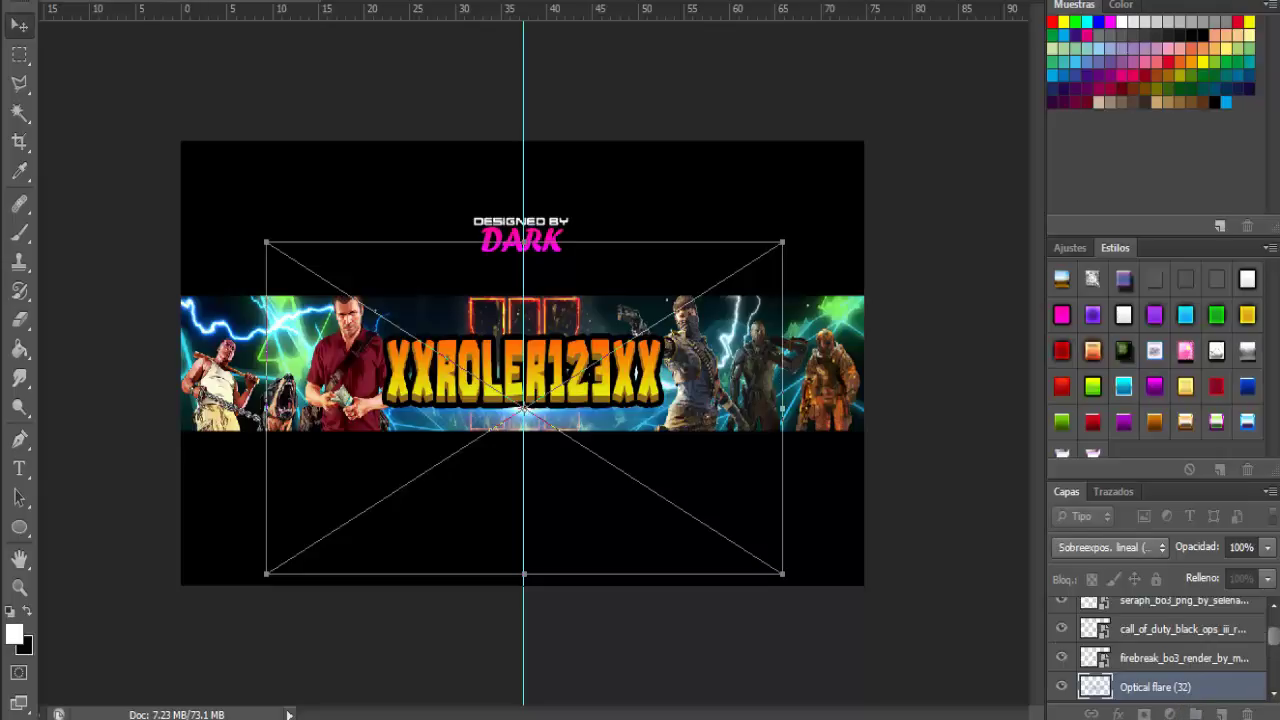
pyautogui.press('Return')
# Give the optical flare layer a Gradient Overlay layer style with an edited gradient
pyautogui.doubleClick(1160, 695)
pyautogui.click(700, 520)
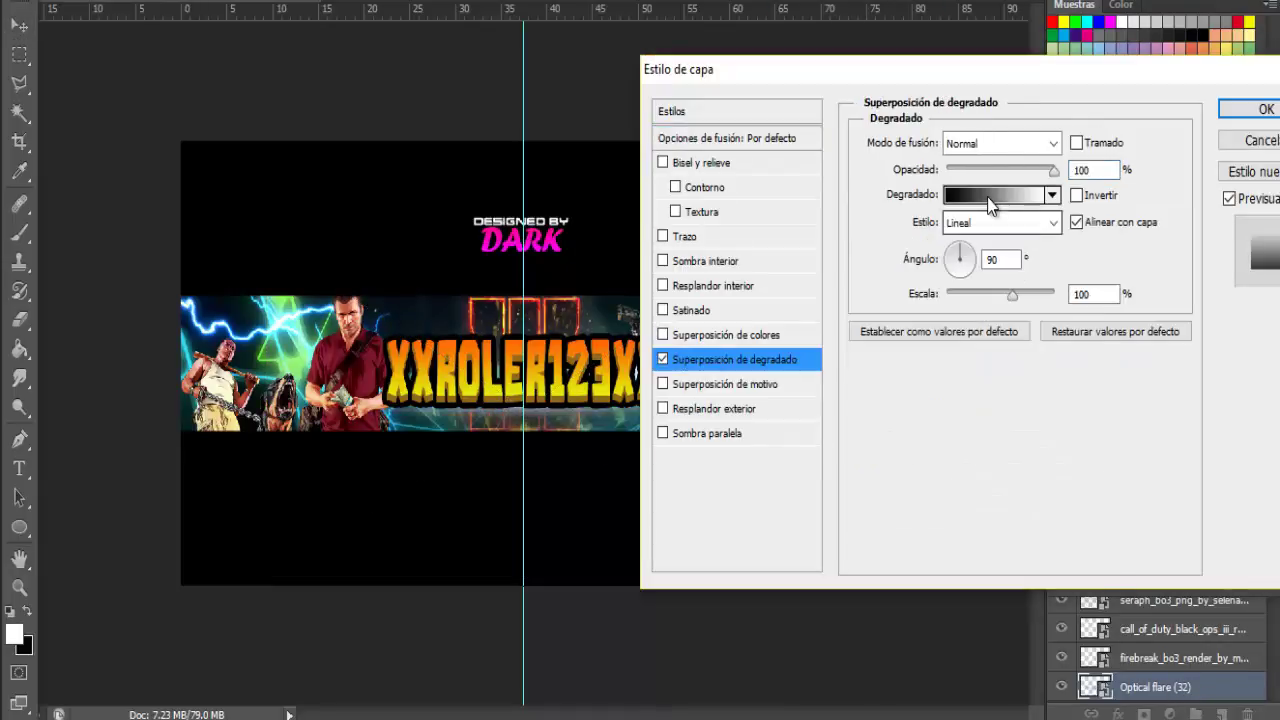
pyautogui.click(995, 195)
pyautogui.click(1046, 308)
pyautogui.press('Return')
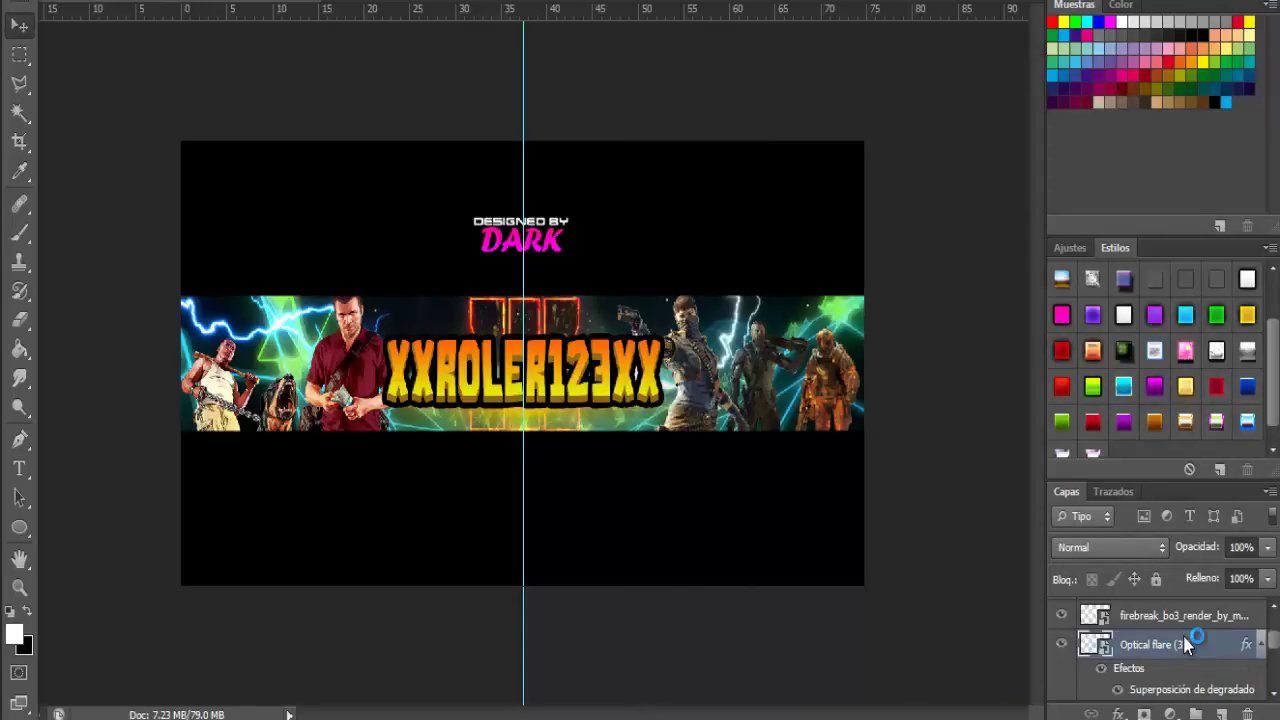
# Select the OVERLAY and 2 (FAV) layer groups
pyautogui.scroll(-5, 1183, 636)
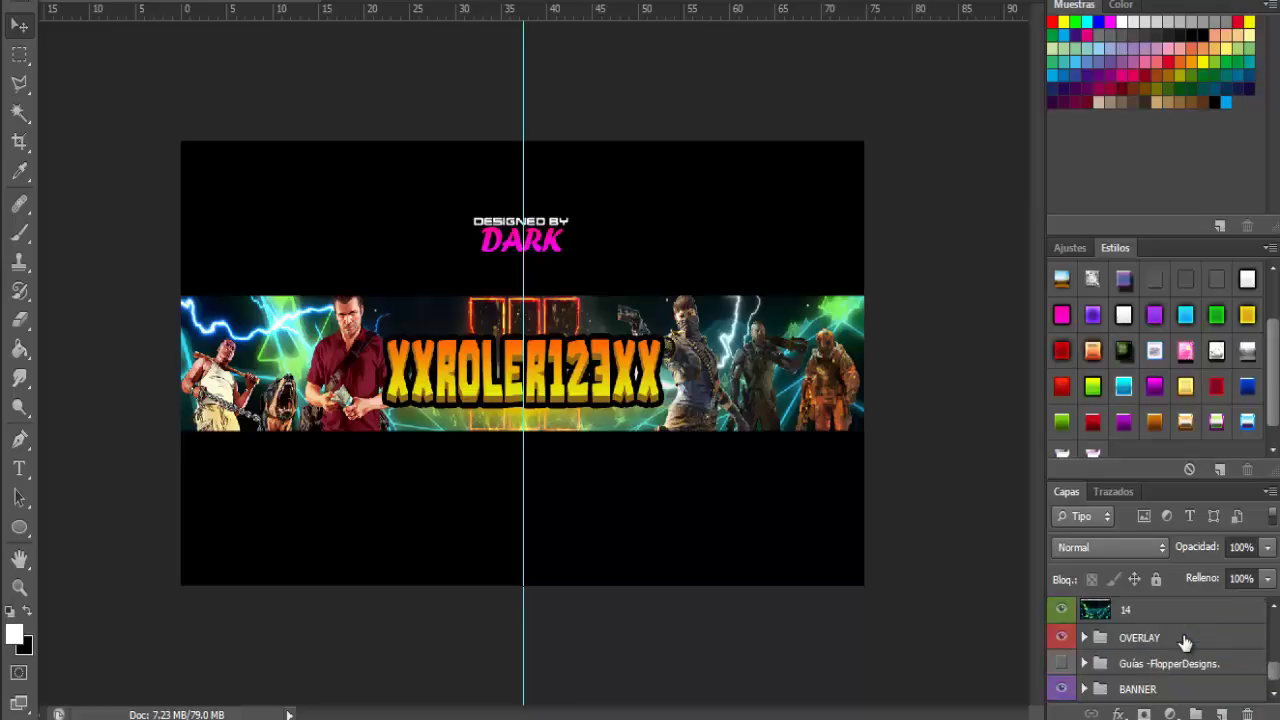
pyautogui.click(1183, 637)
pyautogui.scroll(-5, 1183, 637)
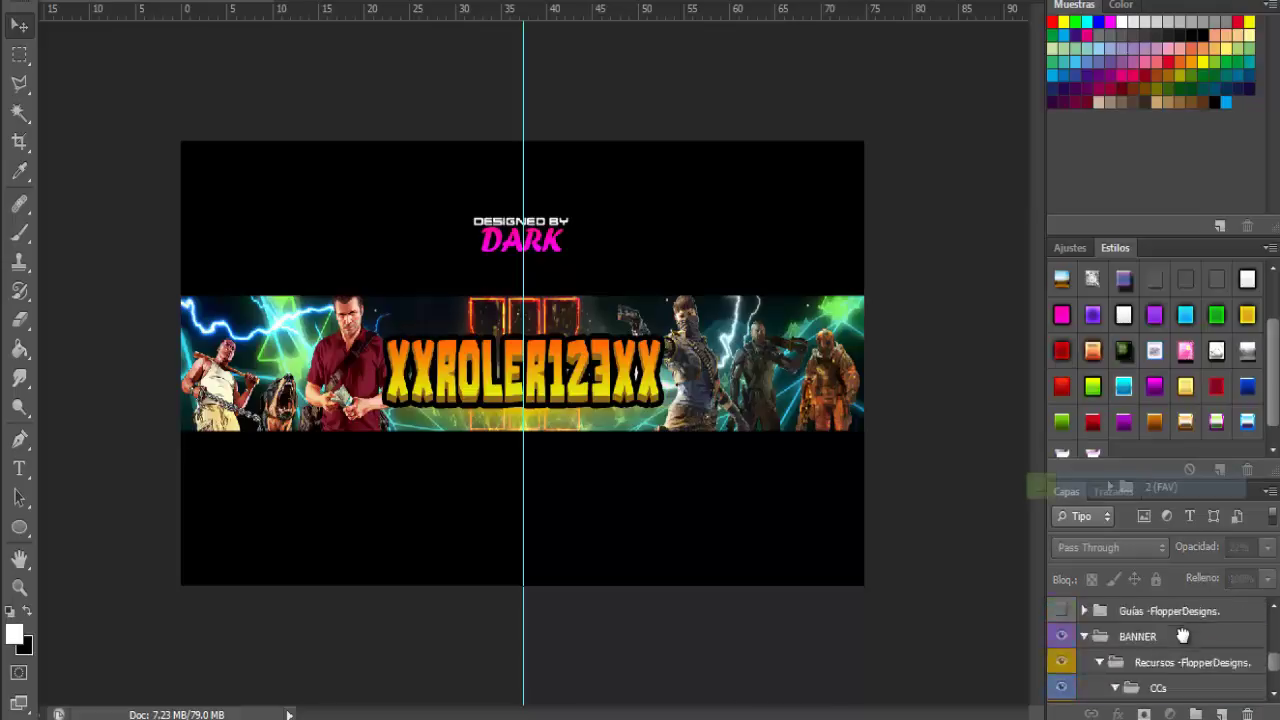
pyautogui.click(1183, 640)
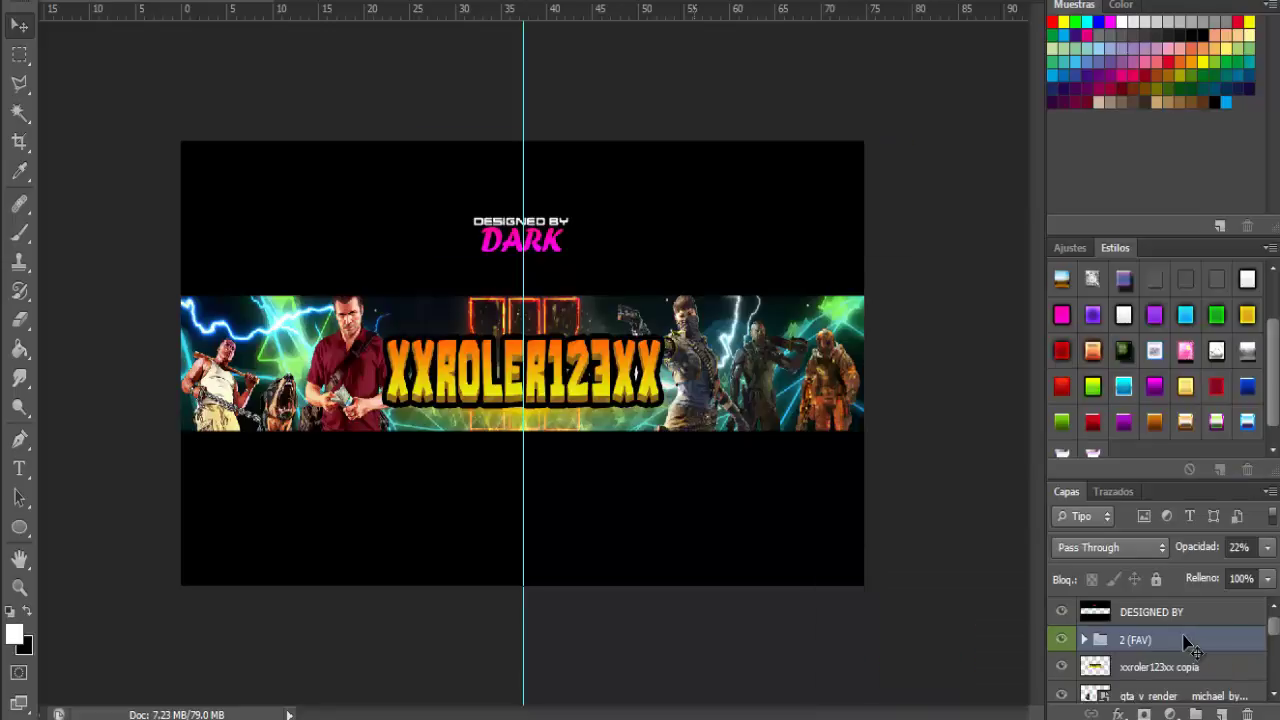
# Create a new empty layer, then delete it unused and return to the Move tool
pyautogui.hotkey('ctrl', 'shift', 'alt', 'n')
pyautogui.press('b')
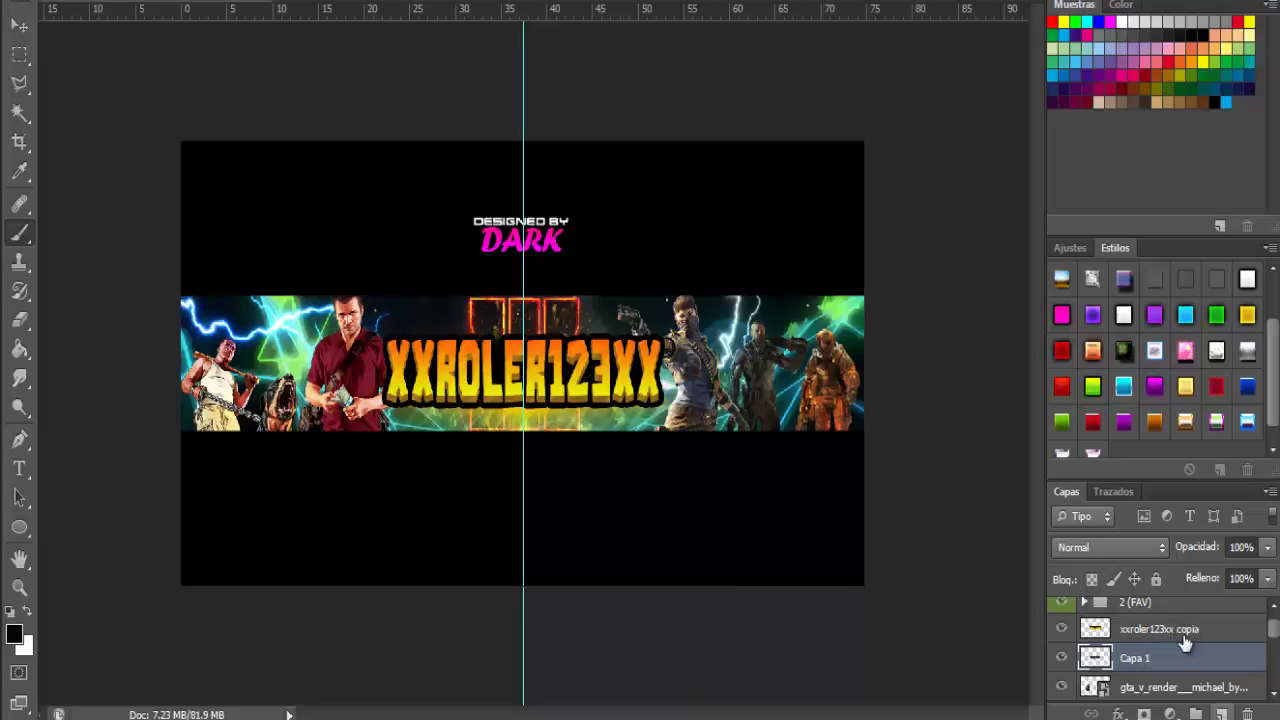
pyautogui.rightClick(1185, 643)
pyautogui.press('Delete')
pyautogui.press('v')
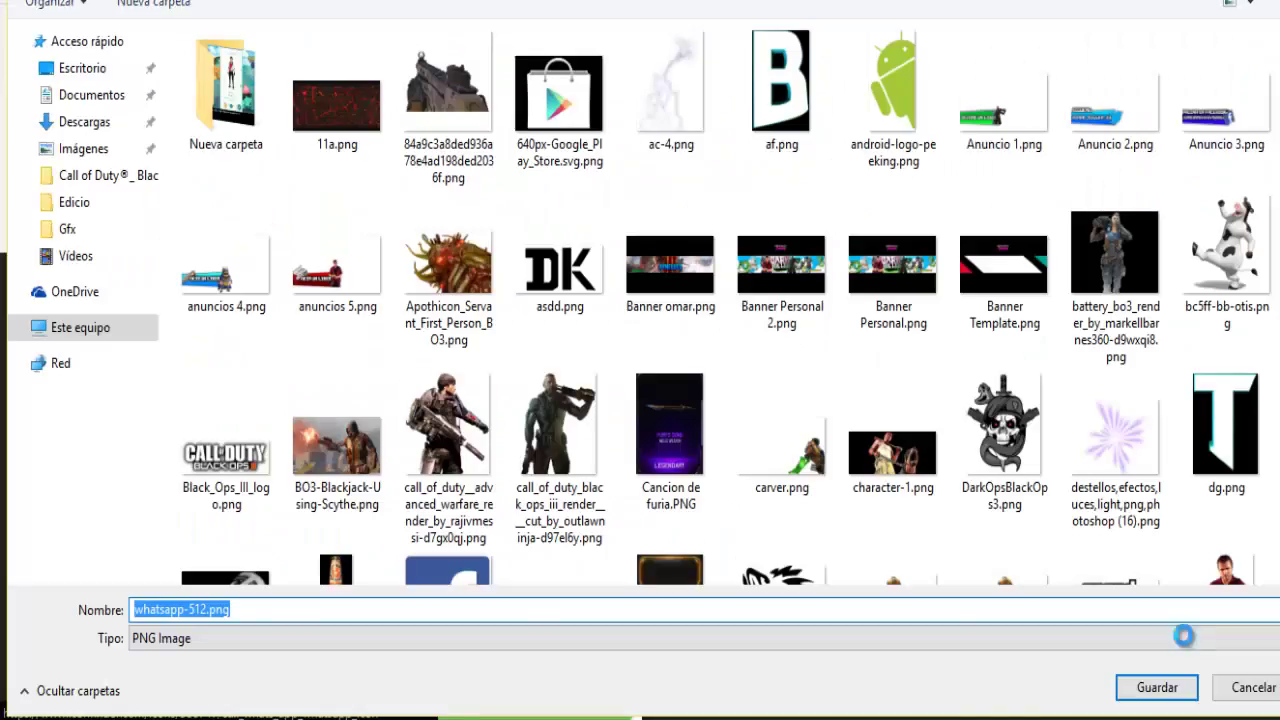
# Save the browser's WhatsApp image as whatsapp-512.png and switch back to Photoshop to place a file
pyautogui.press('Return')
pyautogui.hotkey('alt', 'Tab')
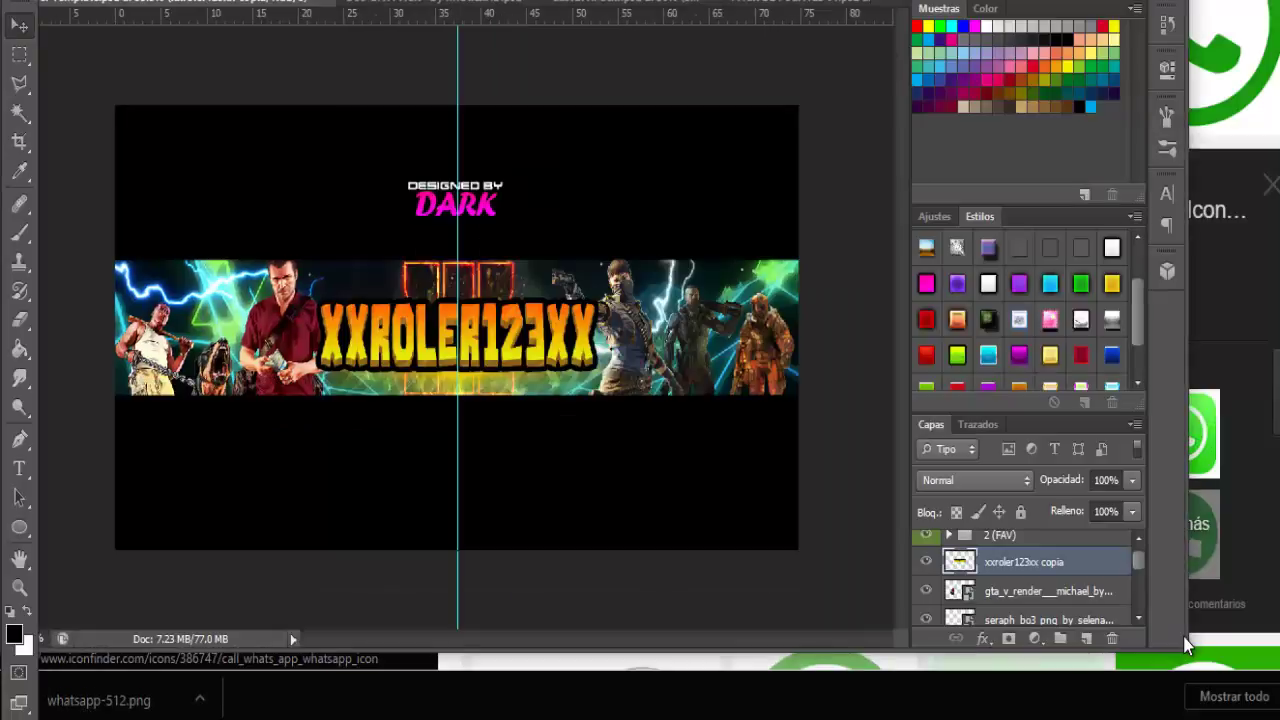
pyautogui.press('Return')
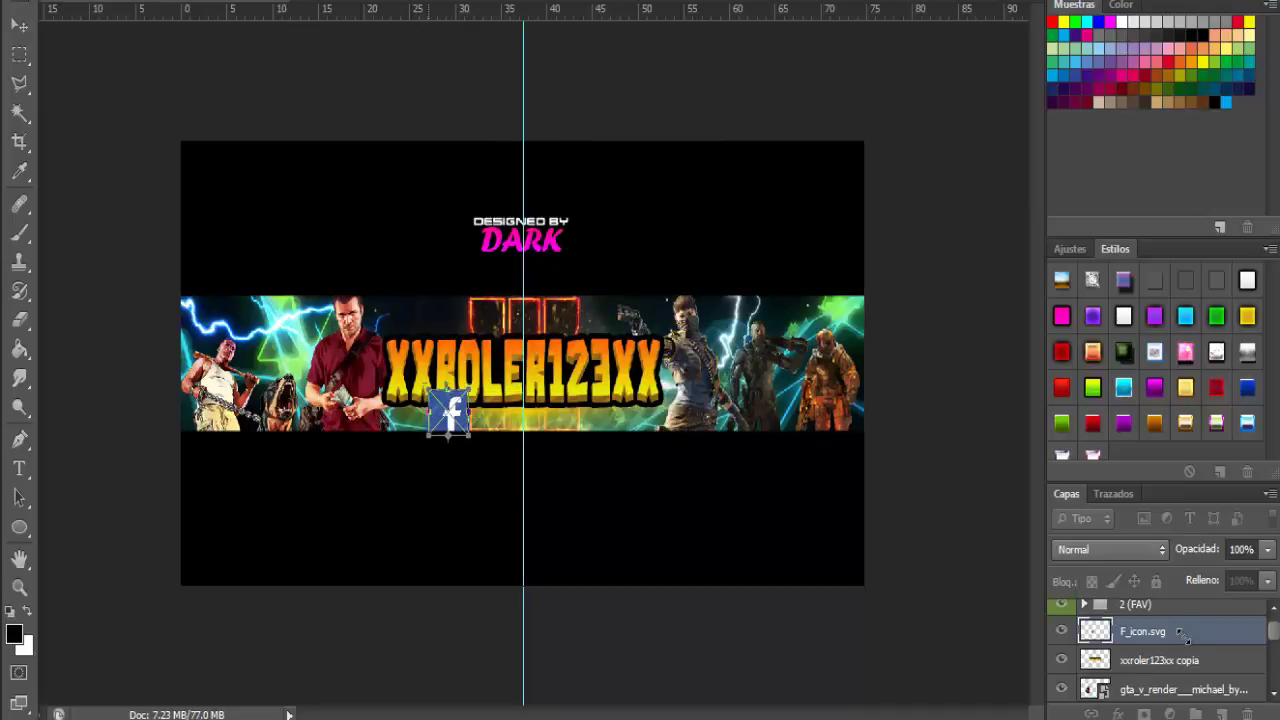
# Commit the placed F_icon.svg Facebook icon and give it a Stroke layer style
pyautogui.press('Return')
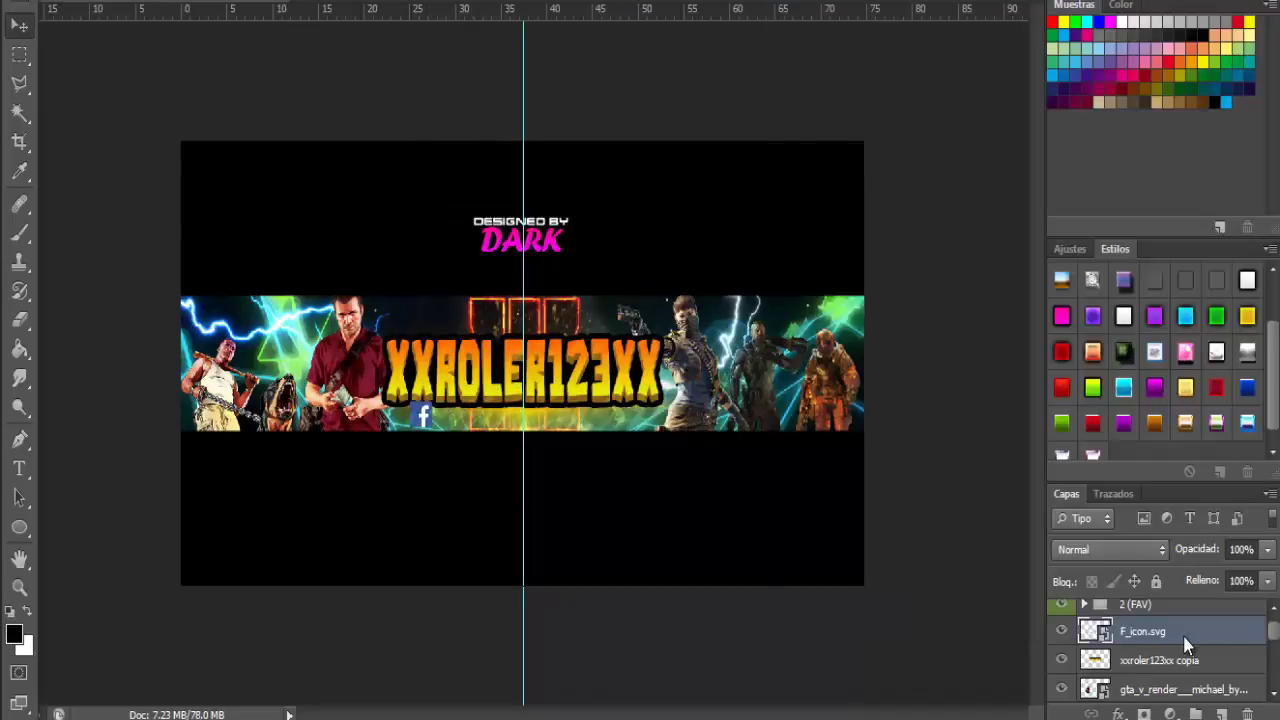
pyautogui.doubleClick(1187, 645)
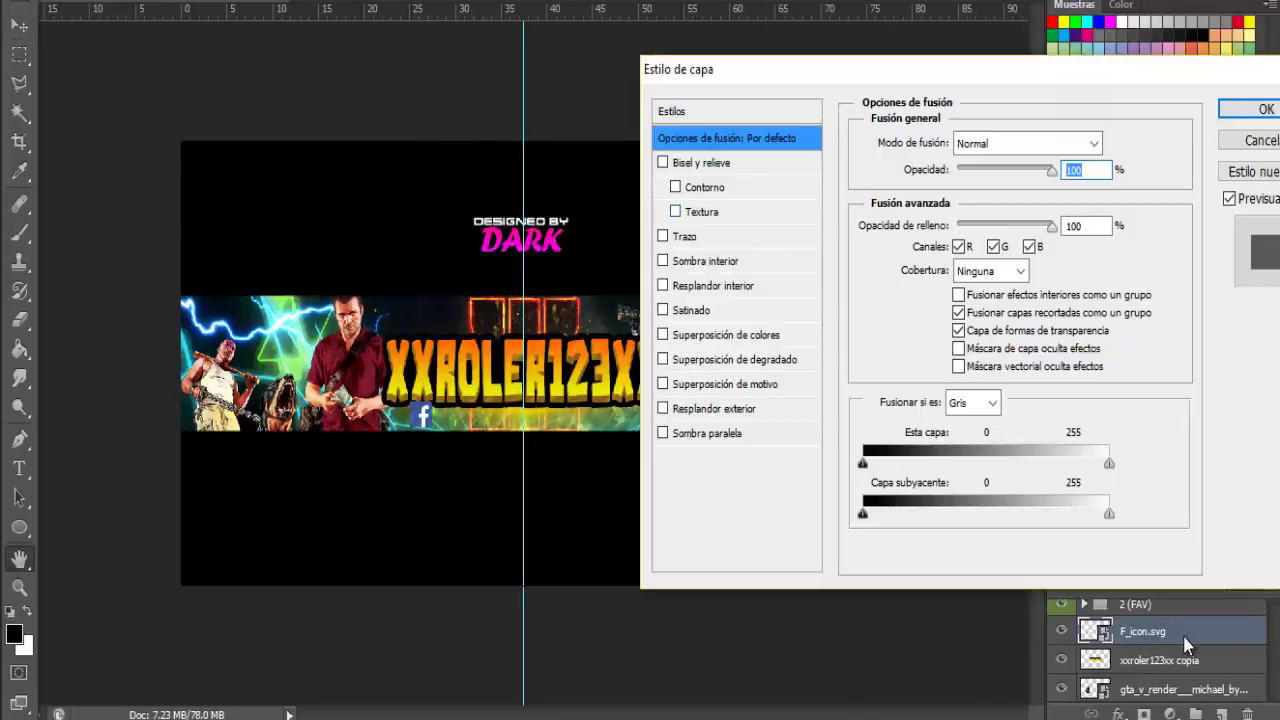
pyautogui.press('Return')
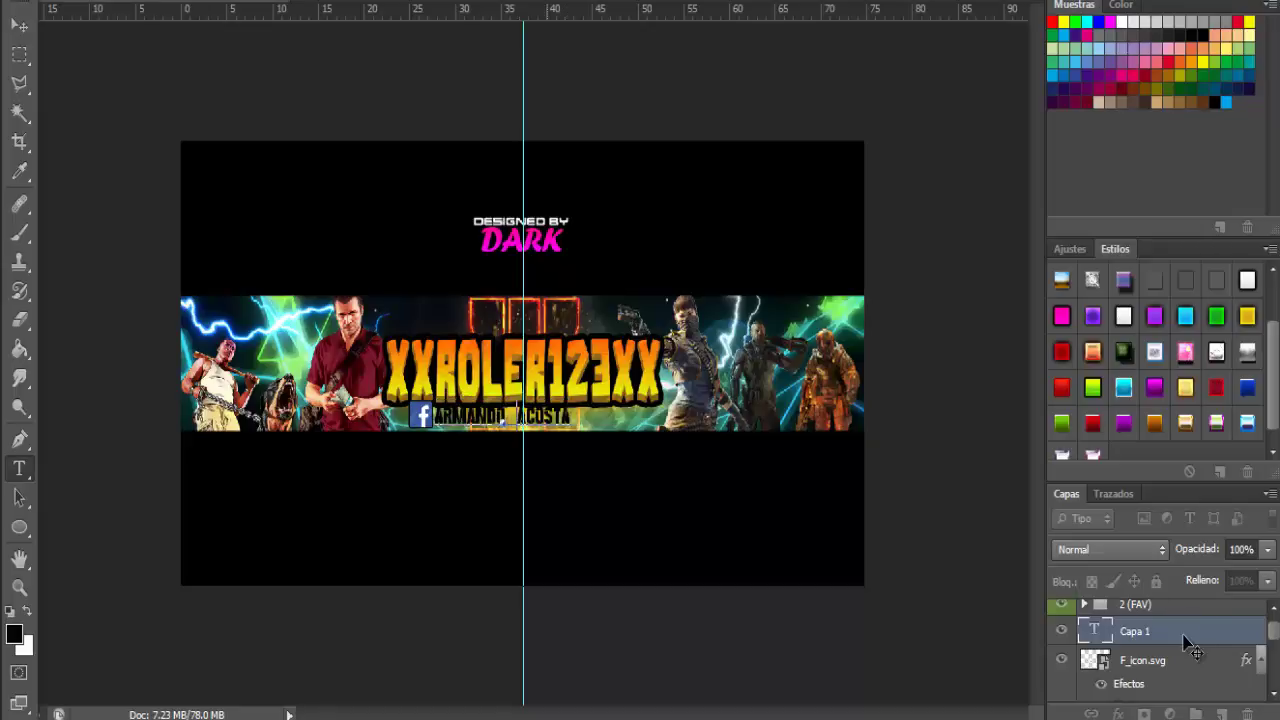
# Commit the name caption, then place whatsapp-512 and scale it down to a small badge
pyautogui.click(1183, 631)
pyautogui.press('v')
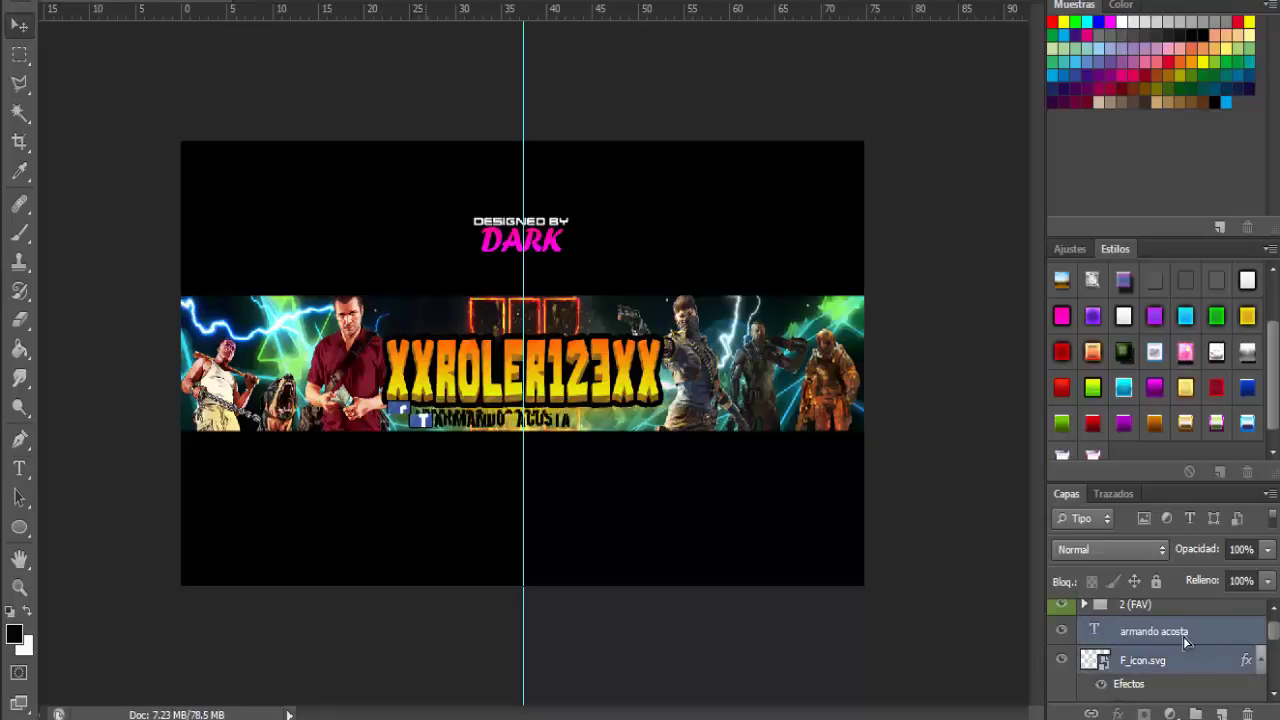
pyautogui.hotkey('alt', 'f')
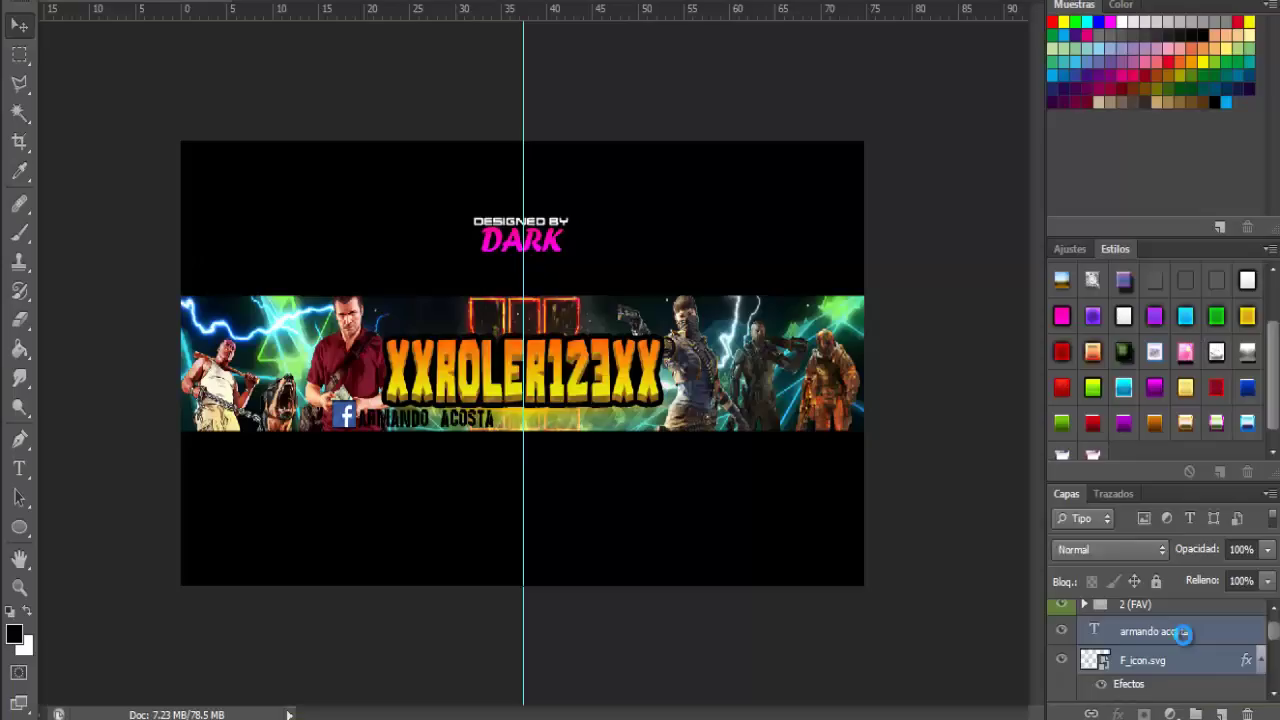
pyautogui.moveTo(604, 458)
pyautogui.mouseDown()
pyautogui.moveTo(492, 304)
pyautogui.moveTo(347, 415)
pyautogui.moveTo(514, 414)
pyautogui.mouseUp()
# Commit the WhatsApp icon and paste the stroke style onto the nudged XXROLER123XX title
pyautogui.press('Return')
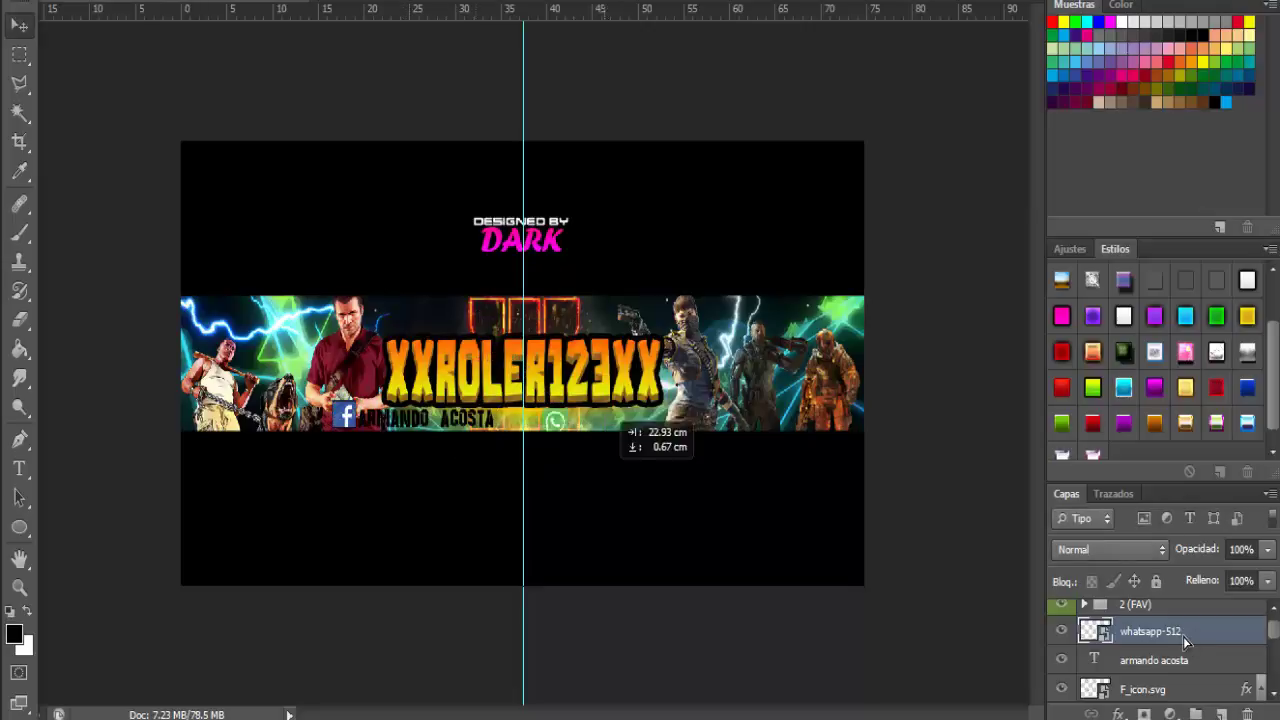
pyautogui.rightClick(1185, 641)
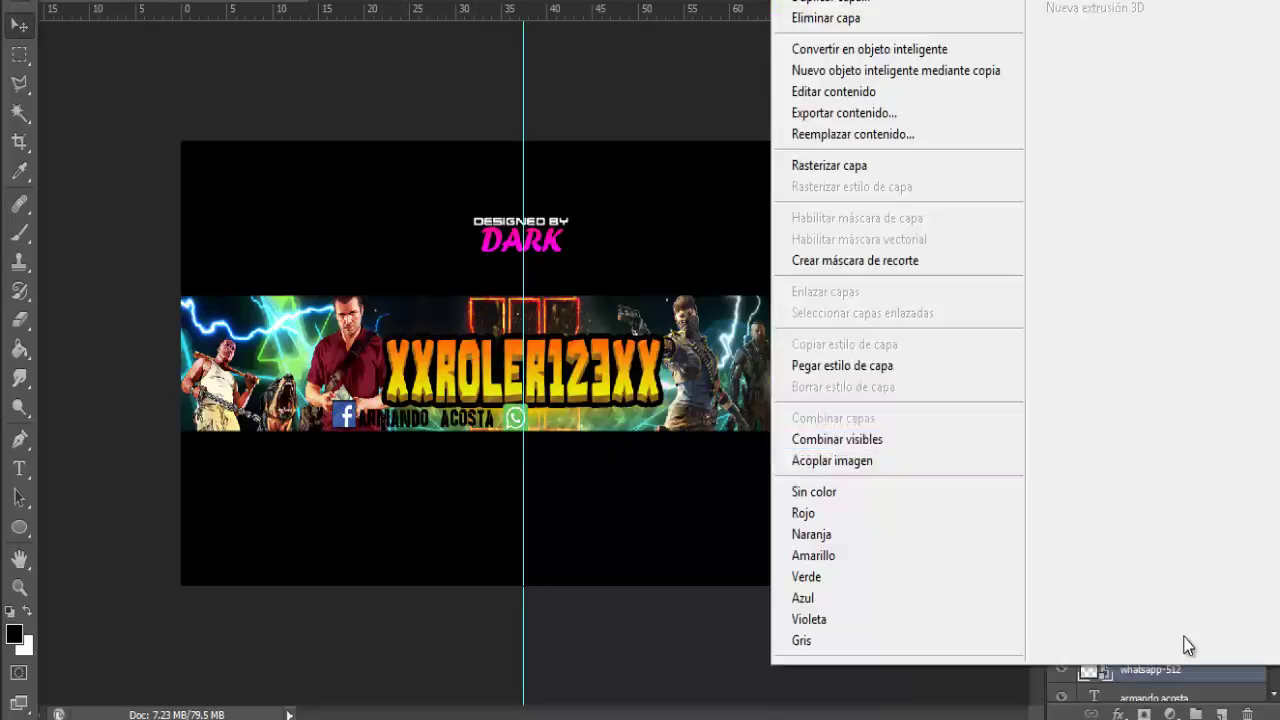
pyautogui.click(850, 437)
pyautogui.moveTo(860, 450); pyautogui.dragTo(866, 458)
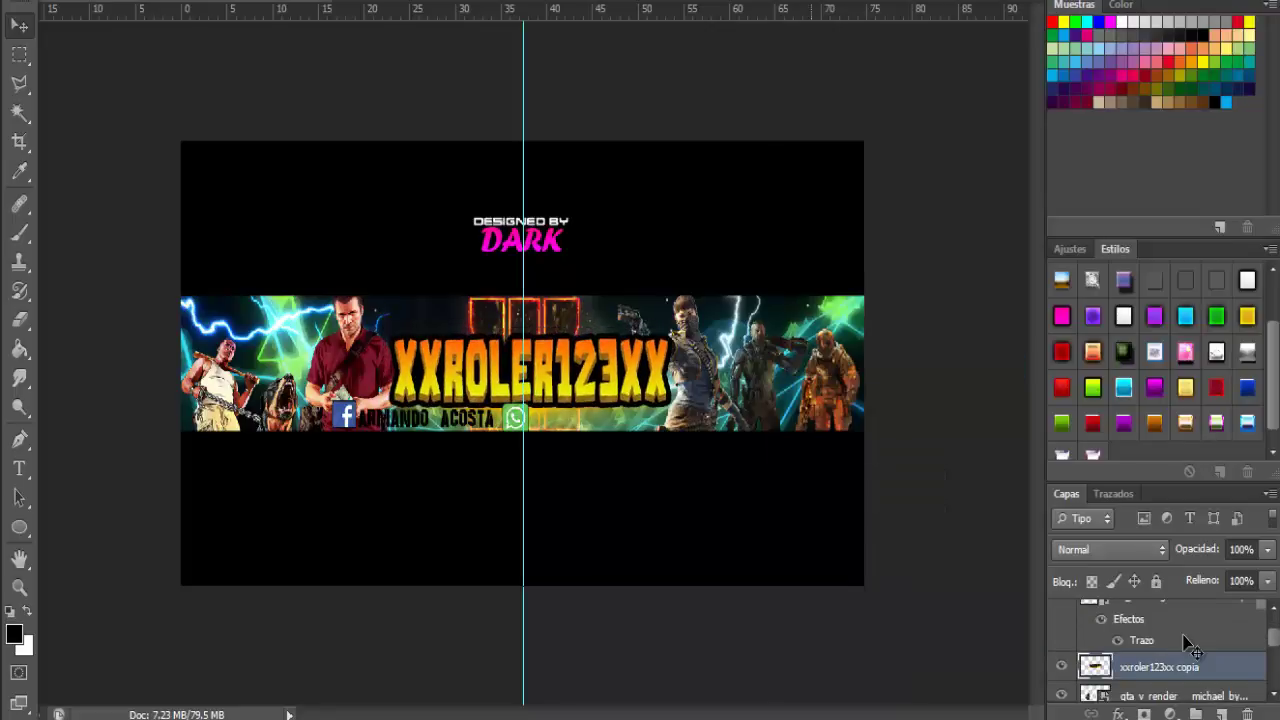
# Duplicate the name caption beside the WhatsApp icon, retype it as the phone number, style it cyan
pyautogui.moveTo(490, 418); pyautogui.dragTo(661, 418)
pyautogui.doubleClick(1094, 653)
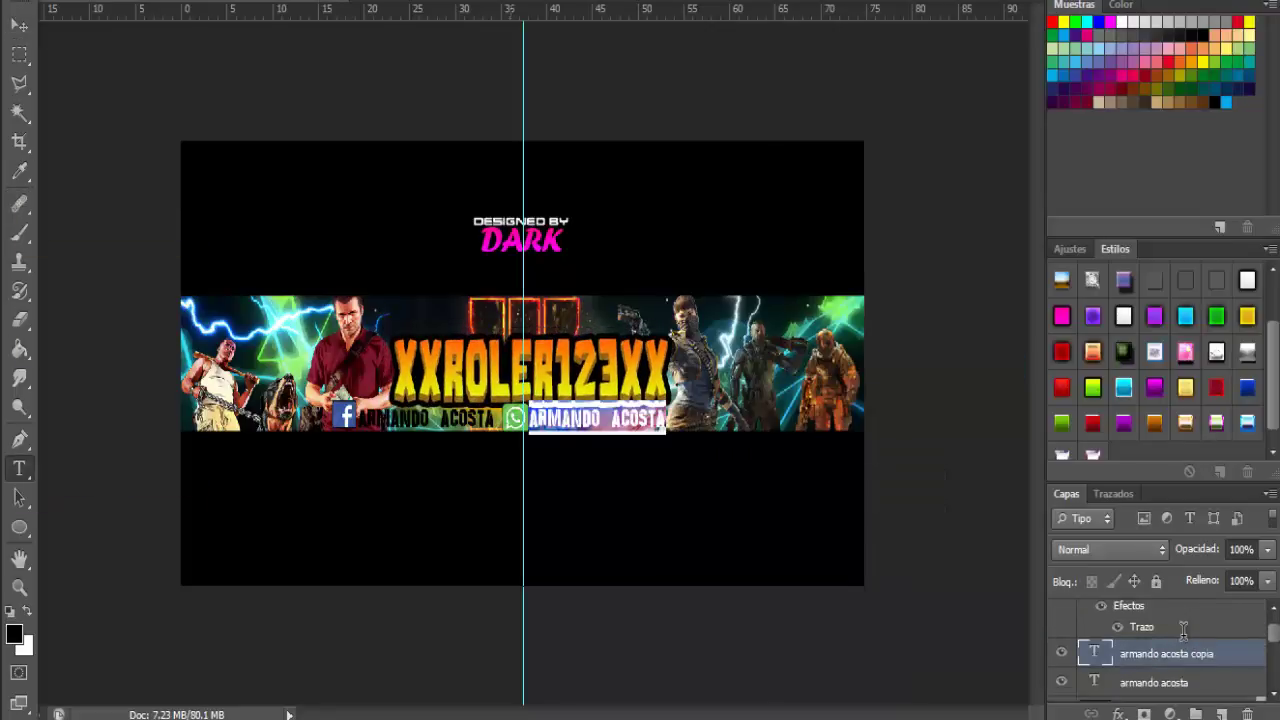
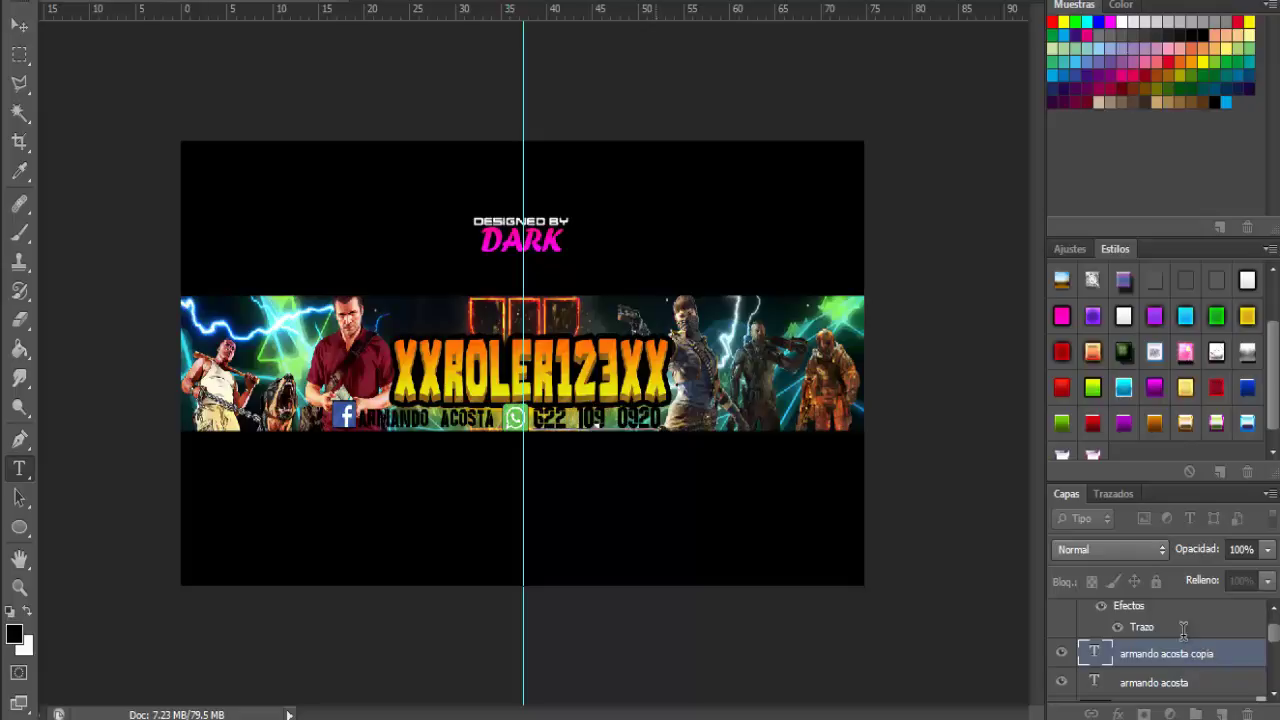
pyautogui.click(1187, 647)
pyautogui.click(1185, 316)
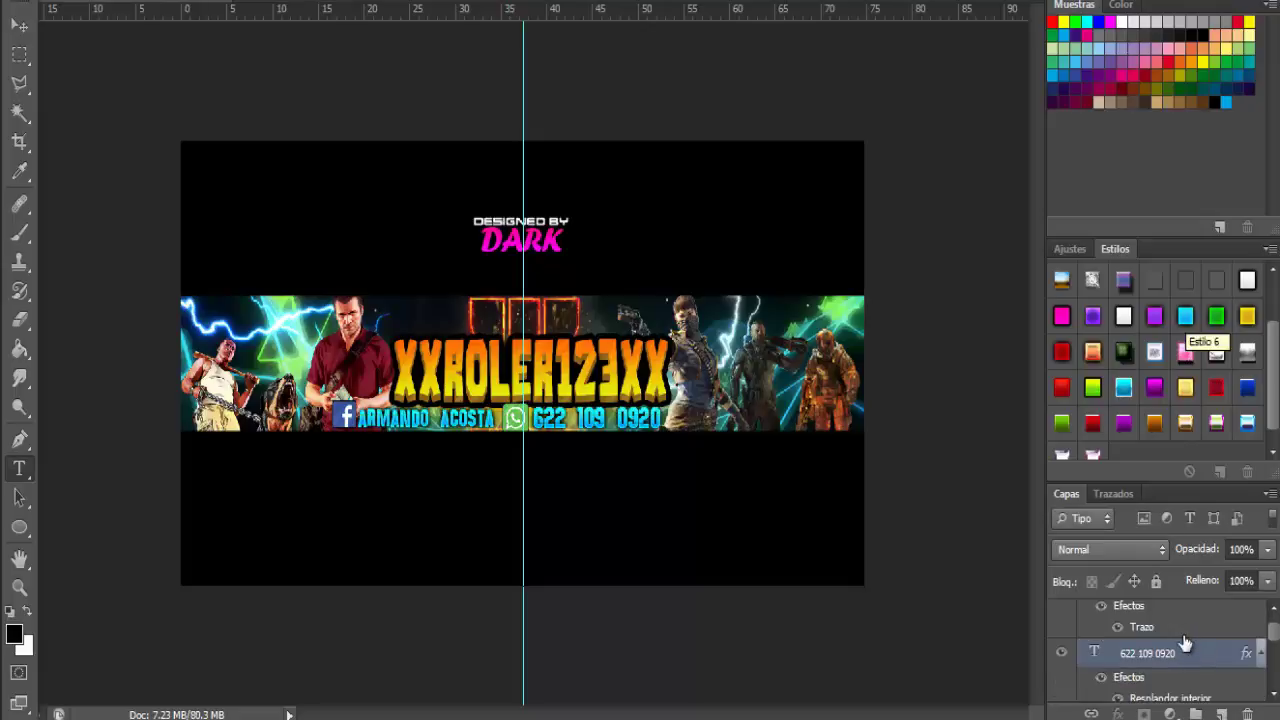
# Reselect the phone number text layer and commit a further edit to it
pyautogui.scroll(-2, 1185, 645)
pyautogui.scroll(5, 1185, 645)
pyautogui.scroll(-4, 1185, 645)
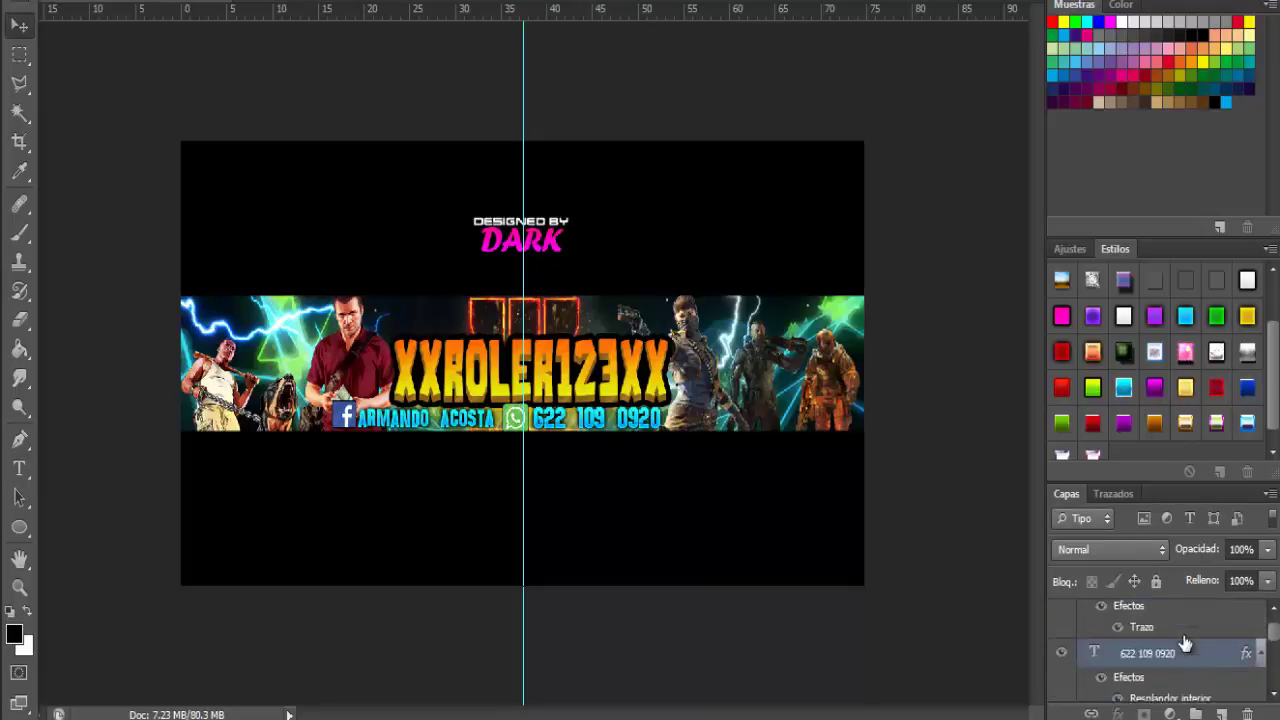
pyautogui.scroll(-2, 1186, 643)
pyautogui.click(1150, 614)
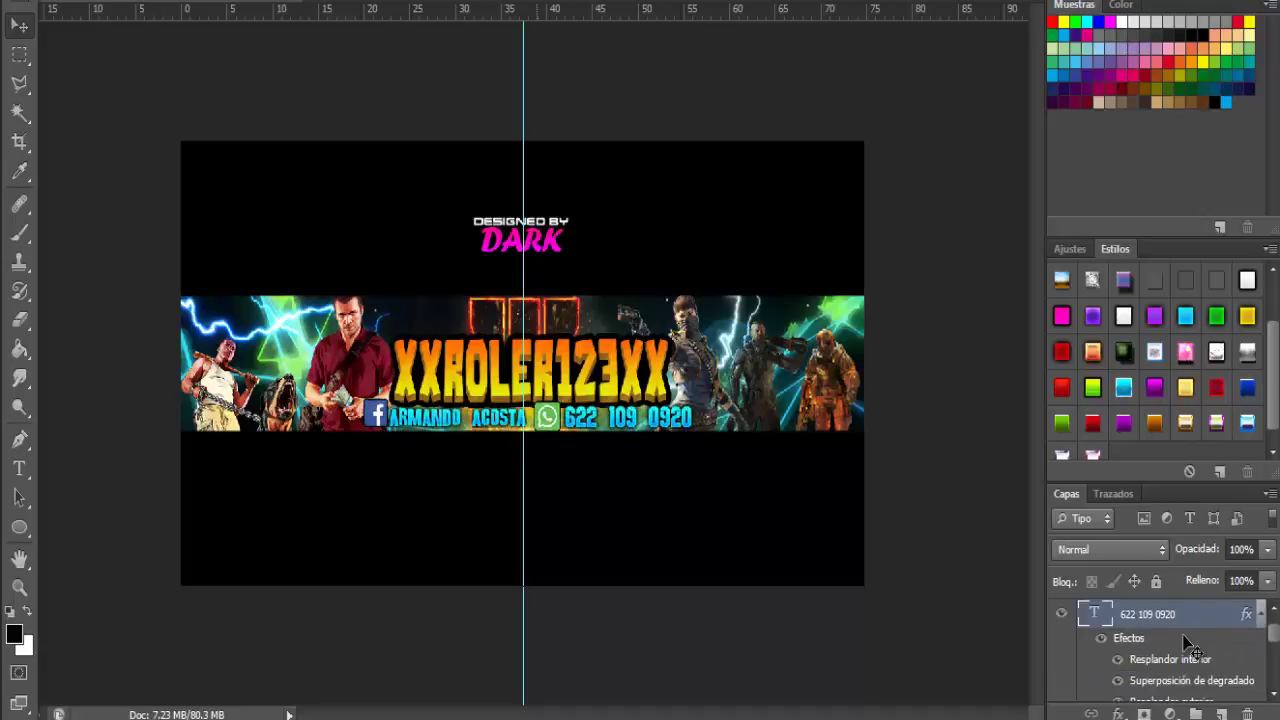
pyautogui.press('t')
pyautogui.click(1184, 638)
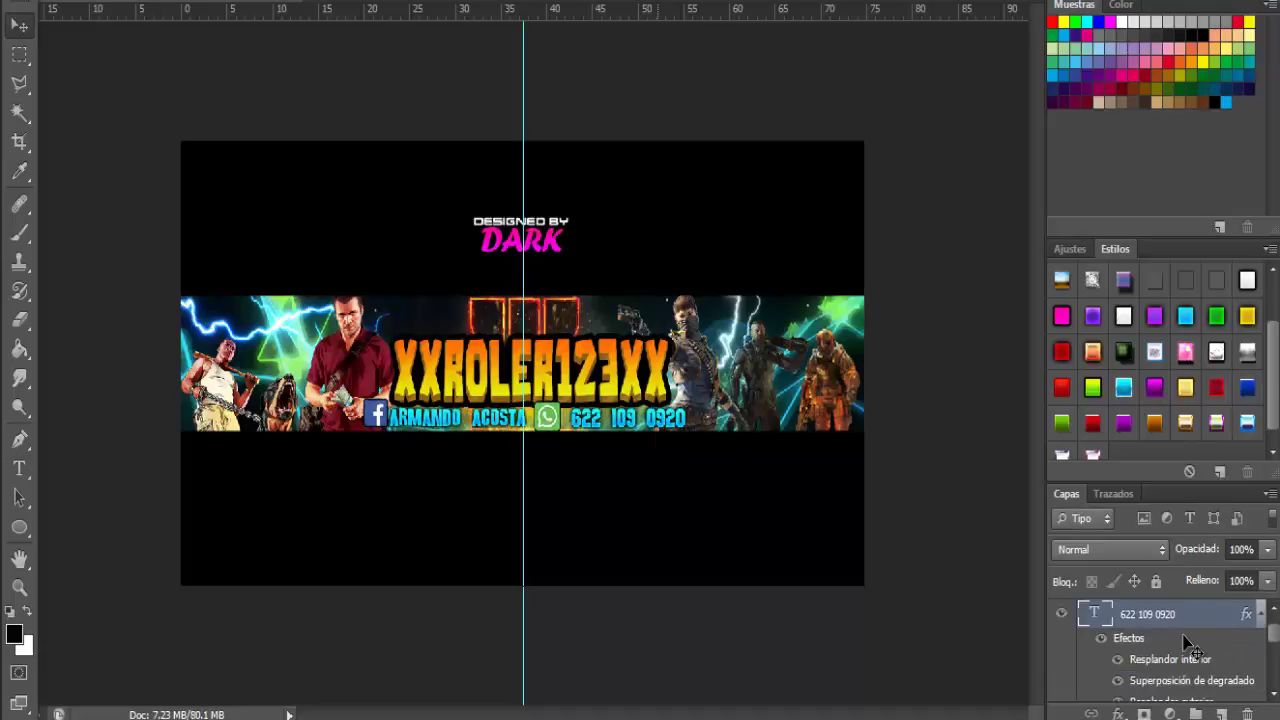